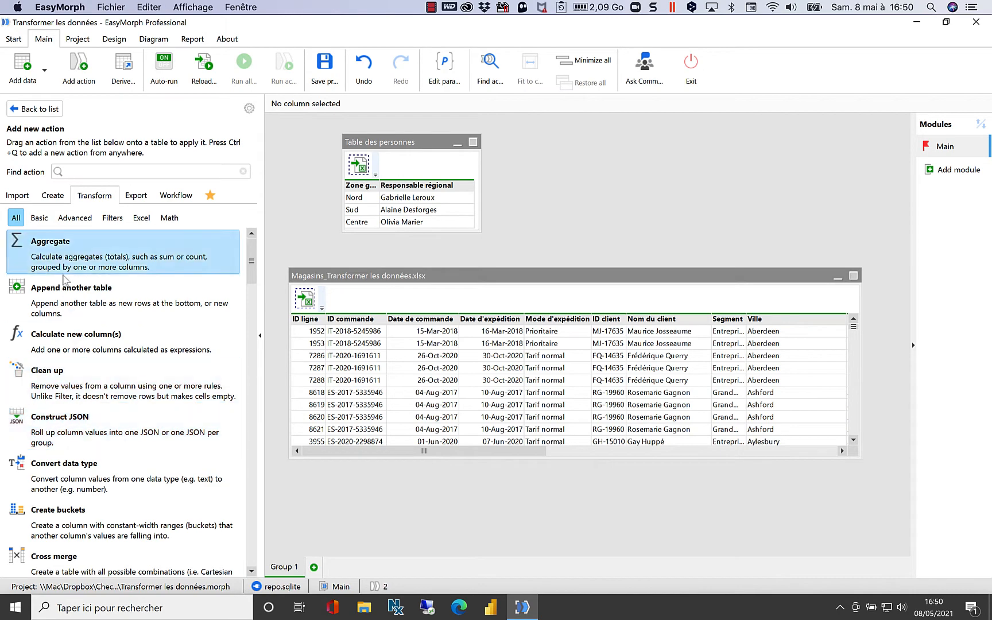
left_click(22, 197)
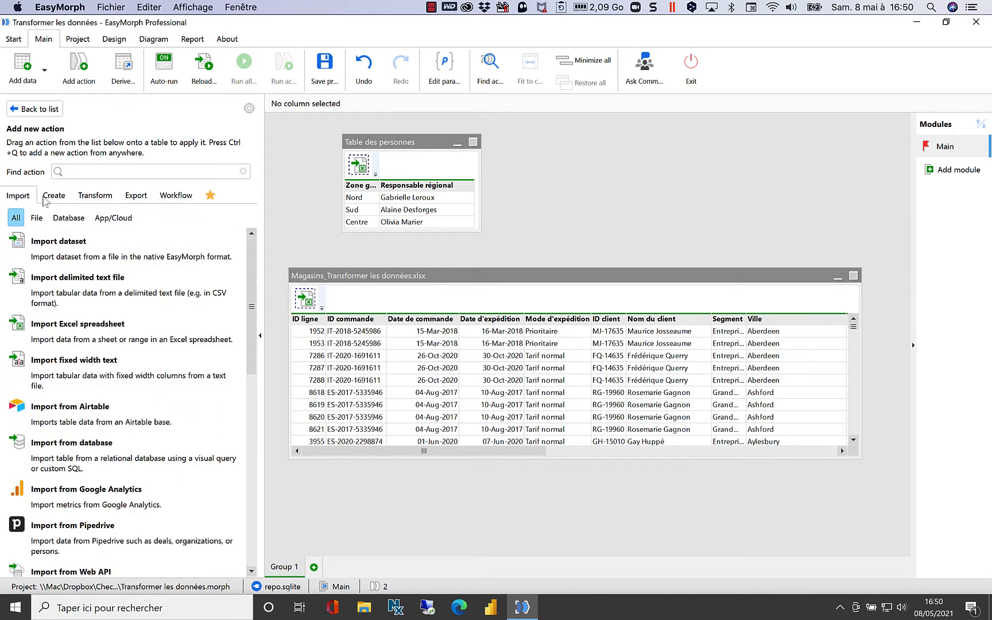
left_click(46, 197)
left_click(93, 198)
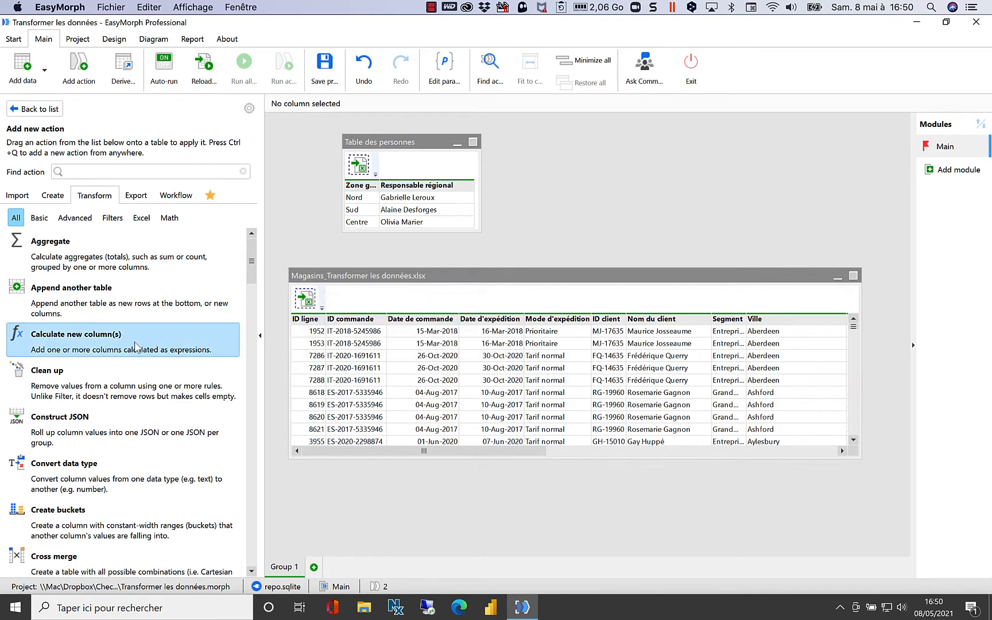
double_click(136, 346)
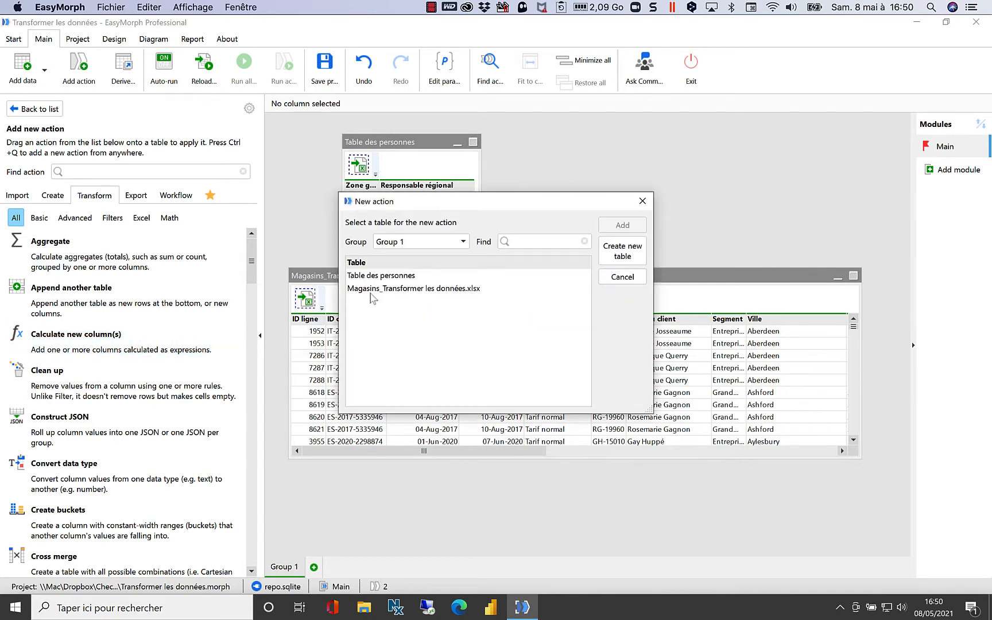
left_click(640, 202)
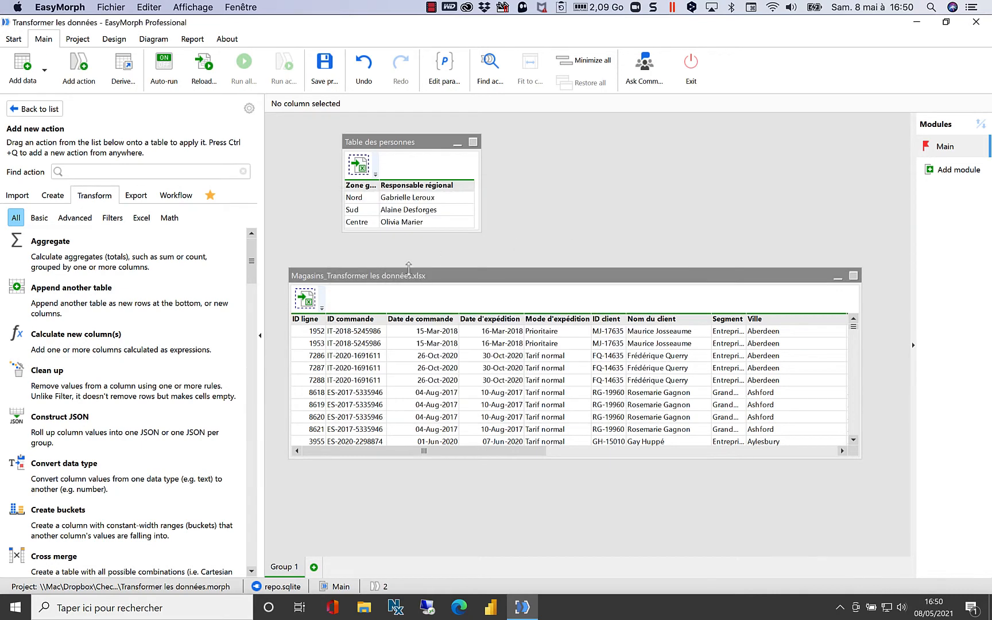
Step: Add a Calculate new column(s) action to the Magasins_Transformer les données.xlsx table and name the new column Coûts
left_click(382, 283)
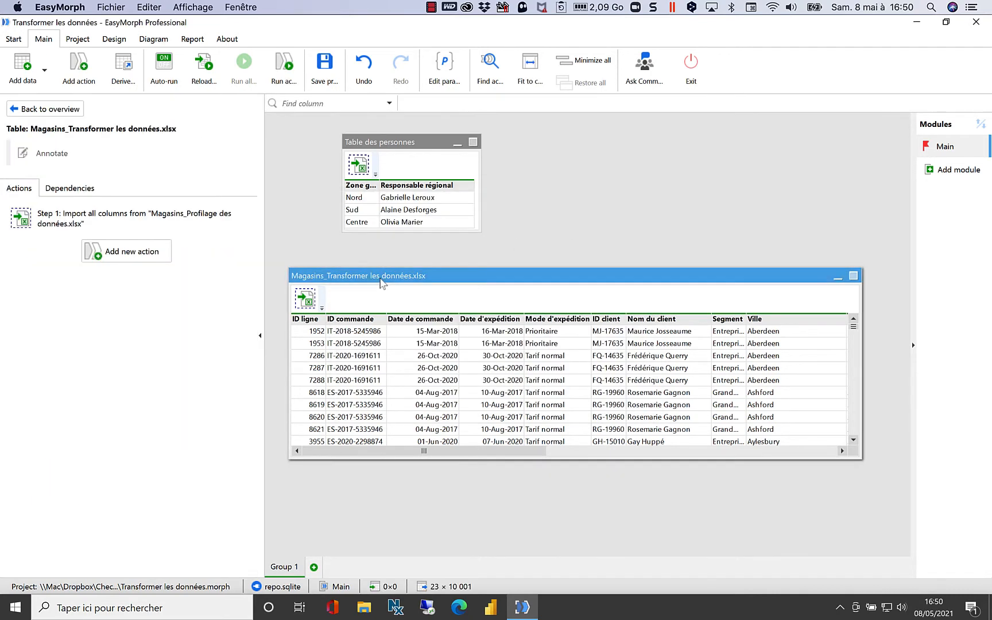
left_click(146, 255)
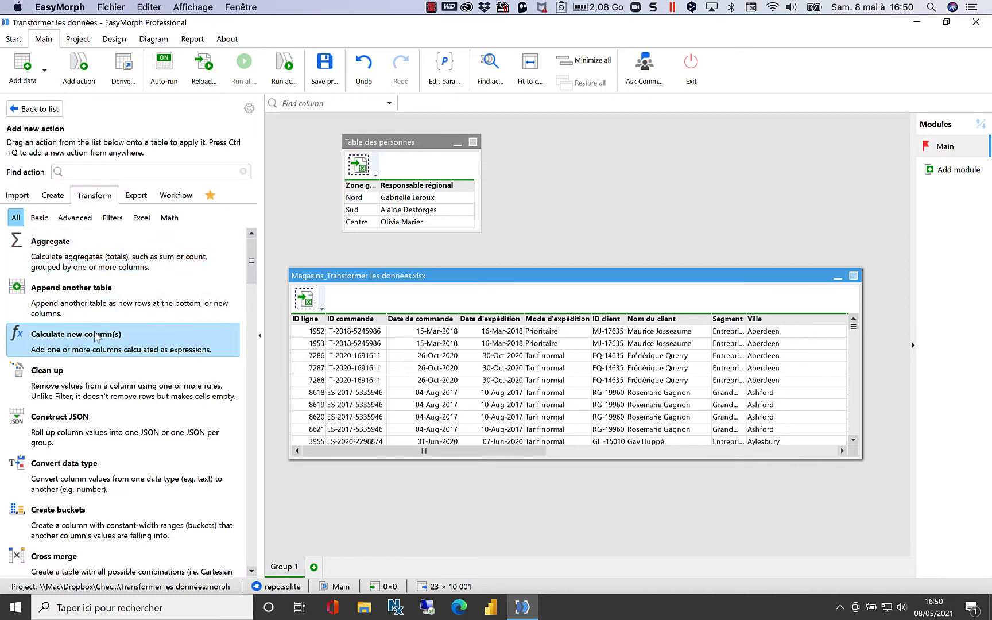
left_click(96, 338)
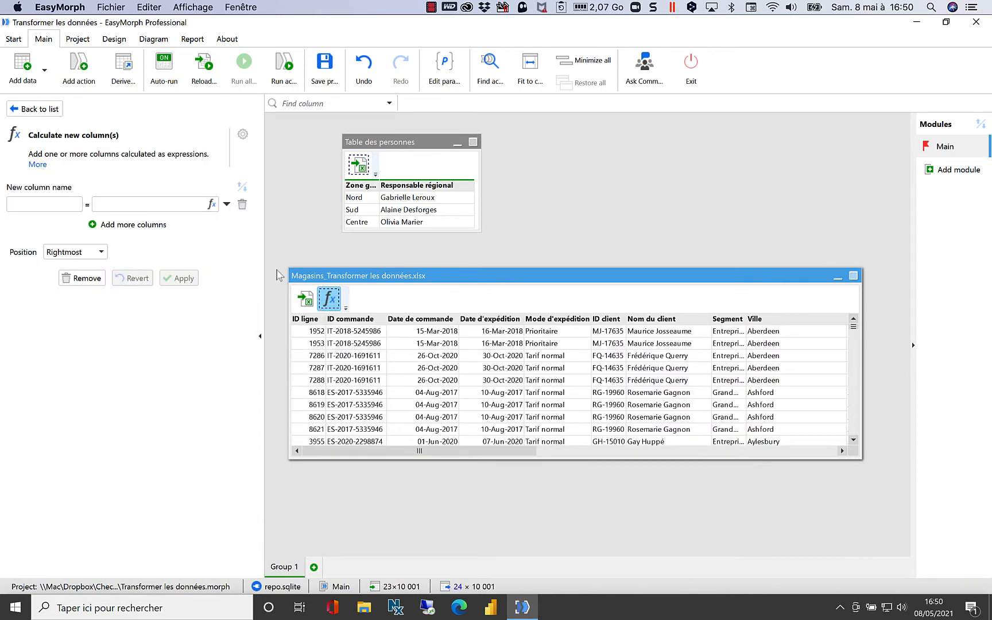
left_click(47, 204)
type("C")
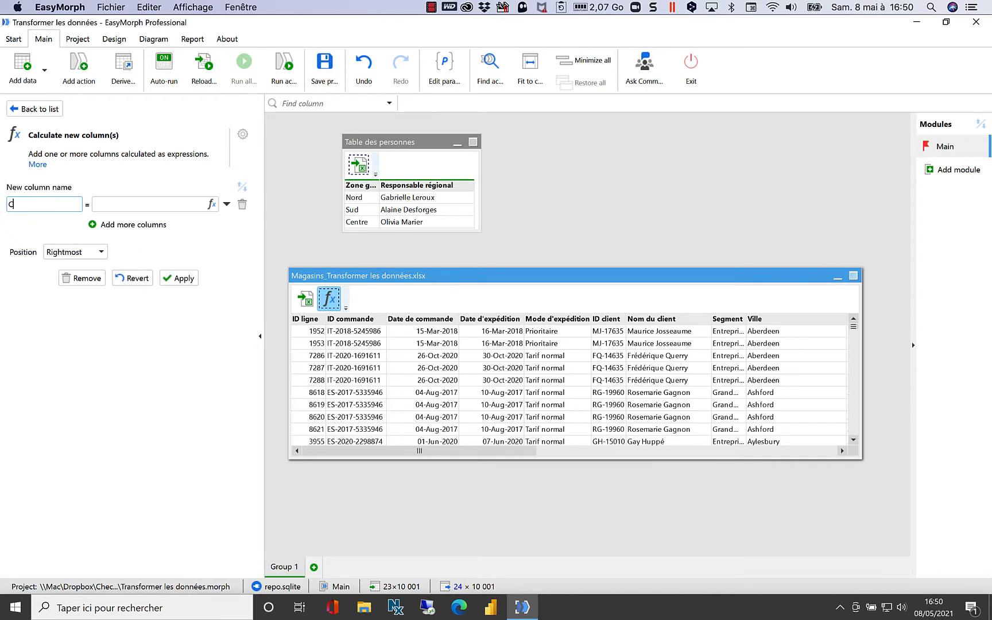
type("oûts")
key("Tab")
Step: Set the Coûts expression to [Montant des ventes]-[Profit] and apply the calculation
left_click(210, 206)
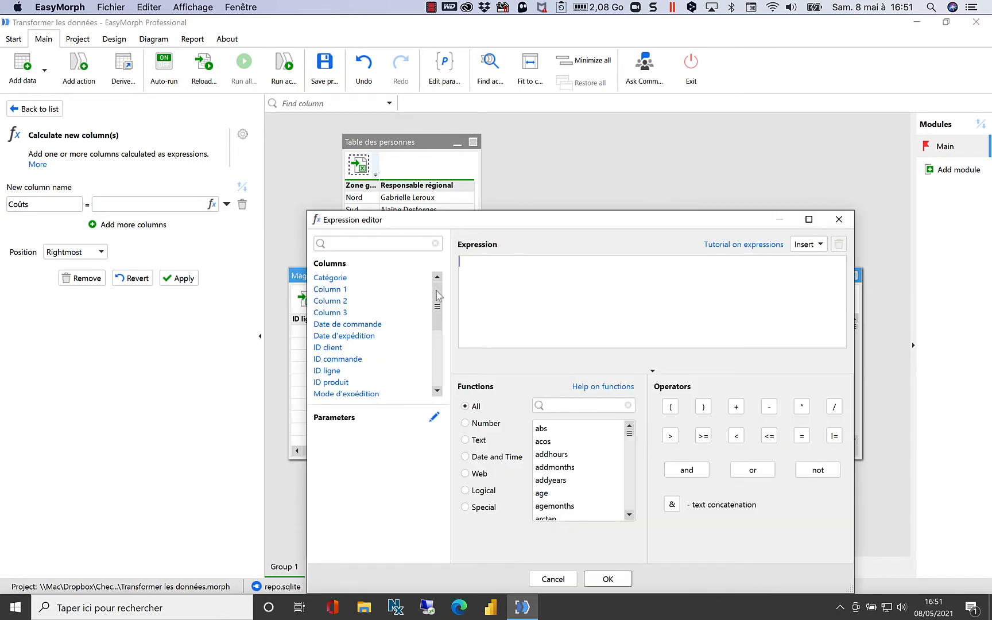
left_click_drag(437, 296, 438, 326)
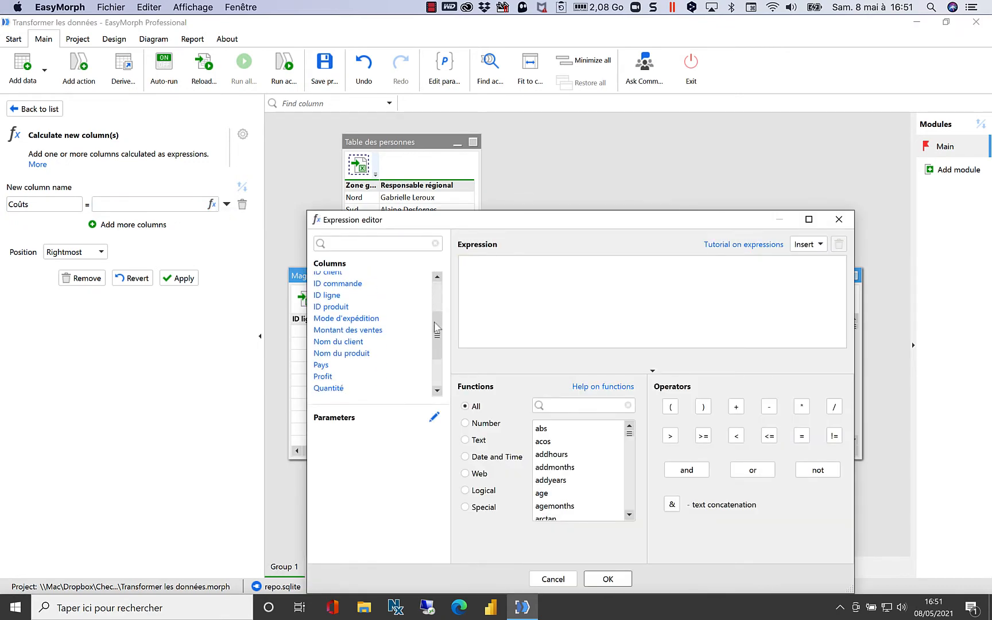
double_click(369, 332)
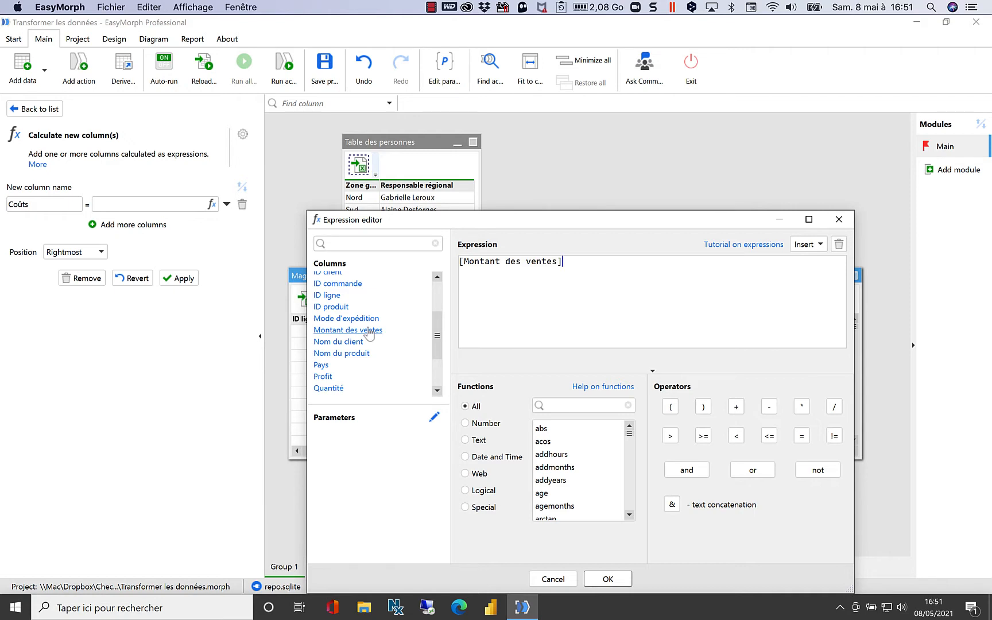
type("-")
double_click(323, 377)
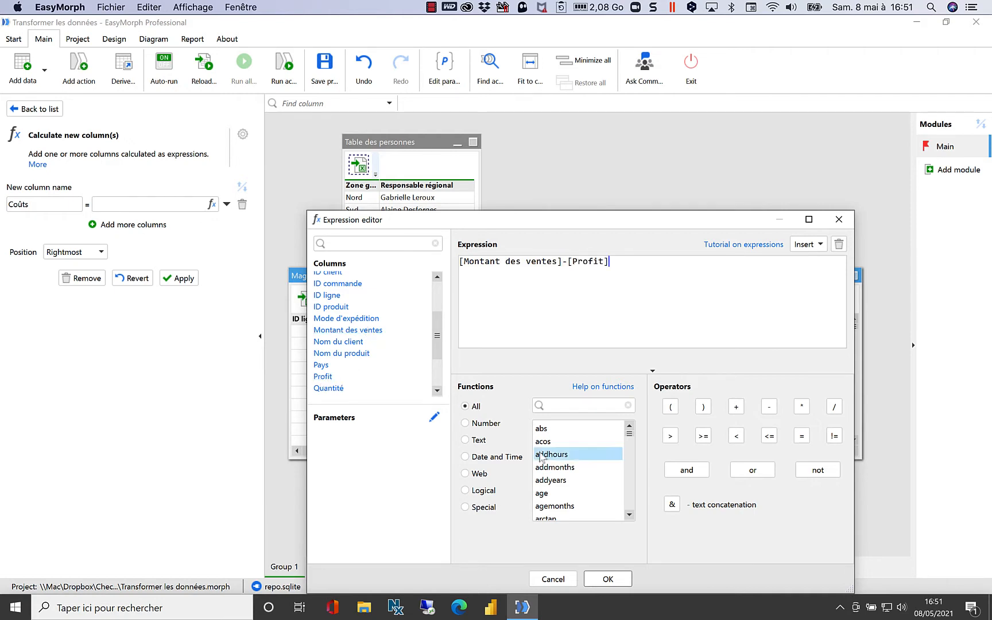
left_click(628, 580)
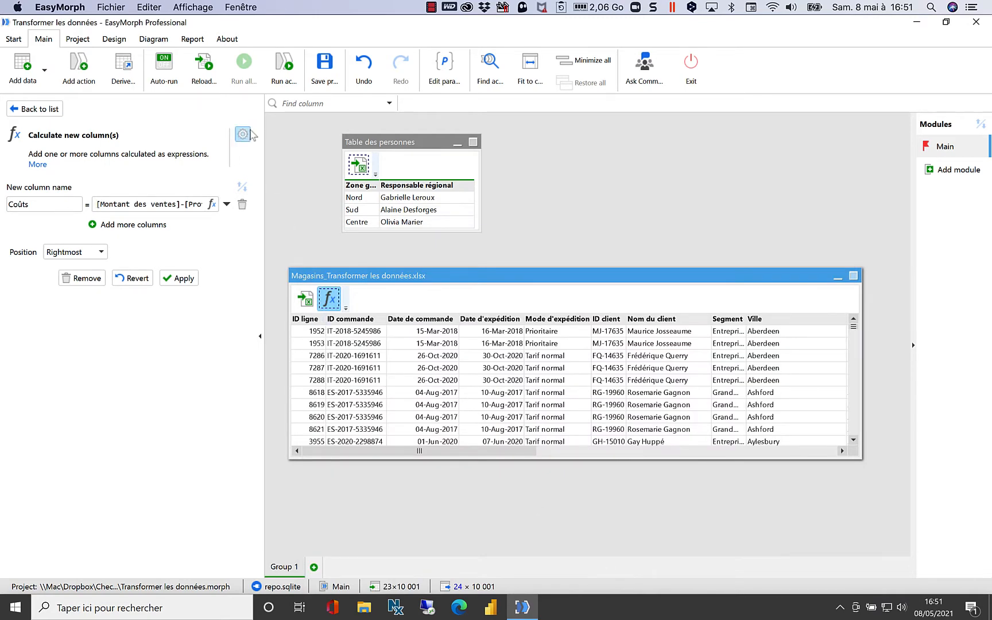
left_click(243, 135)
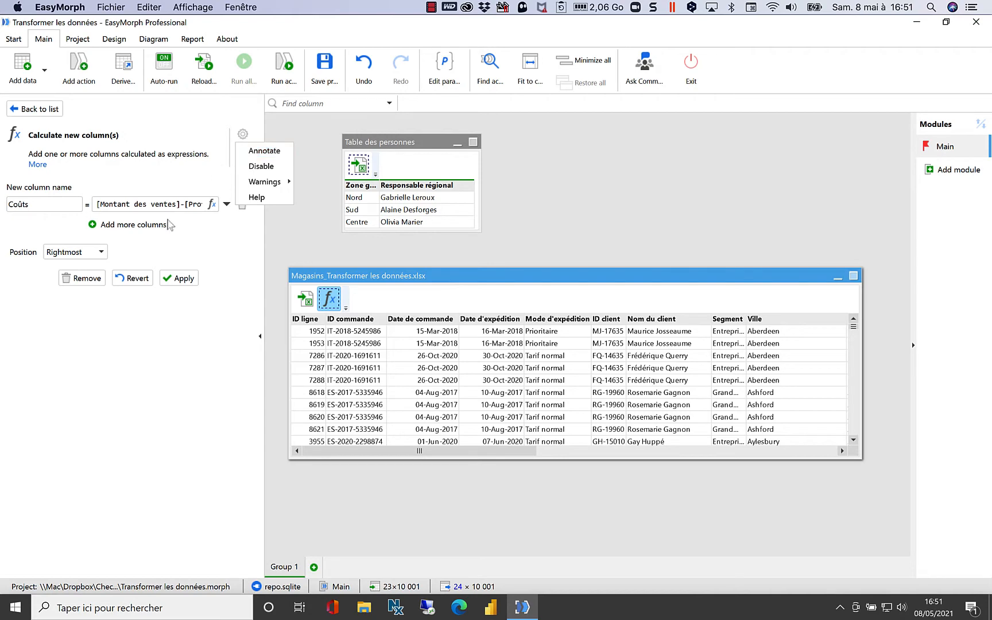
left_click(172, 279)
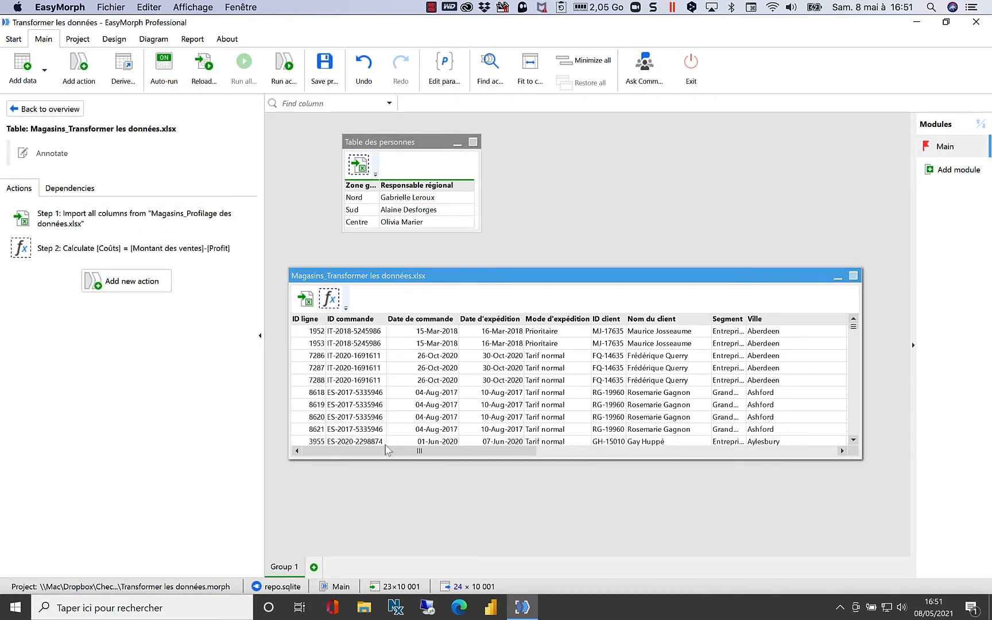
left_click_drag(416, 451, 346, 443)
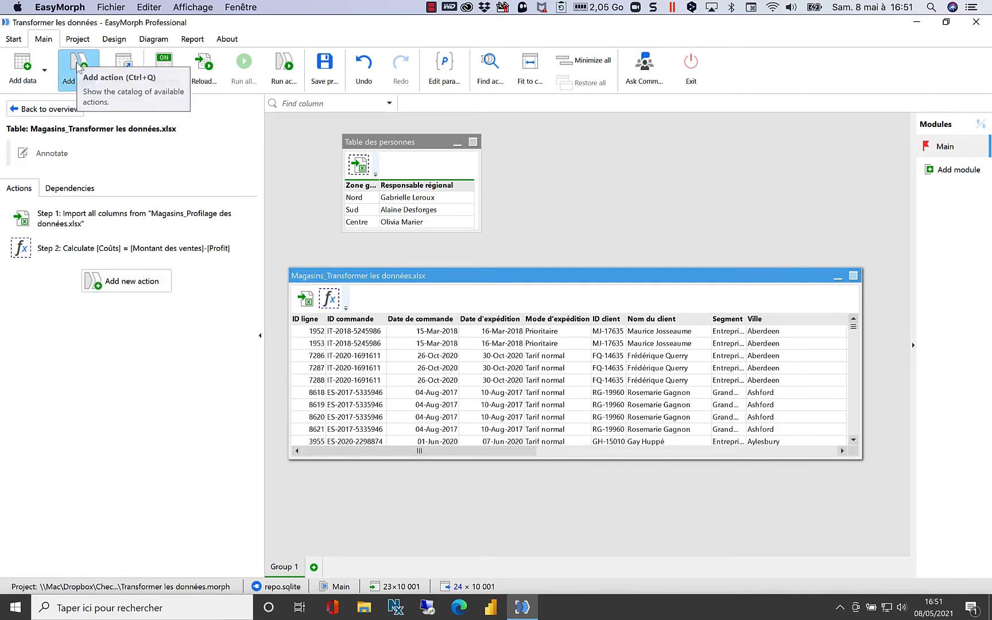
left_click(79, 66)
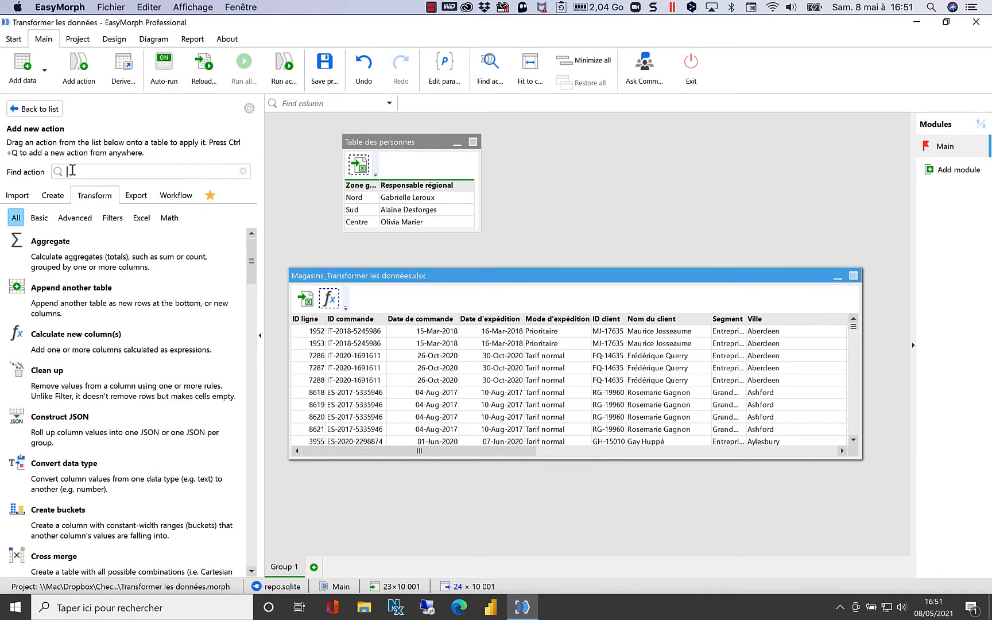
type("join")
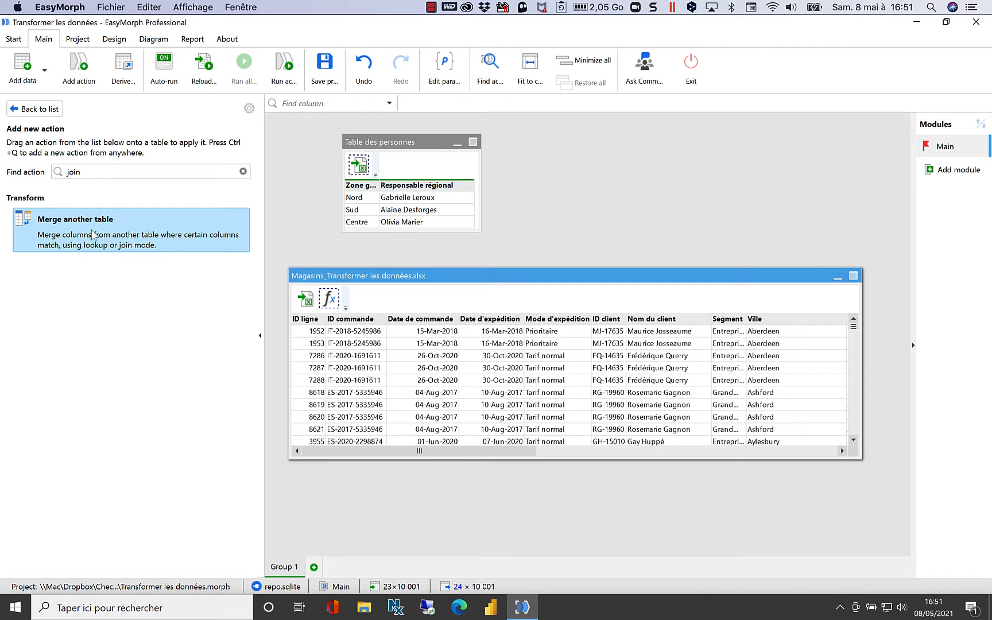
double_click(92, 233)
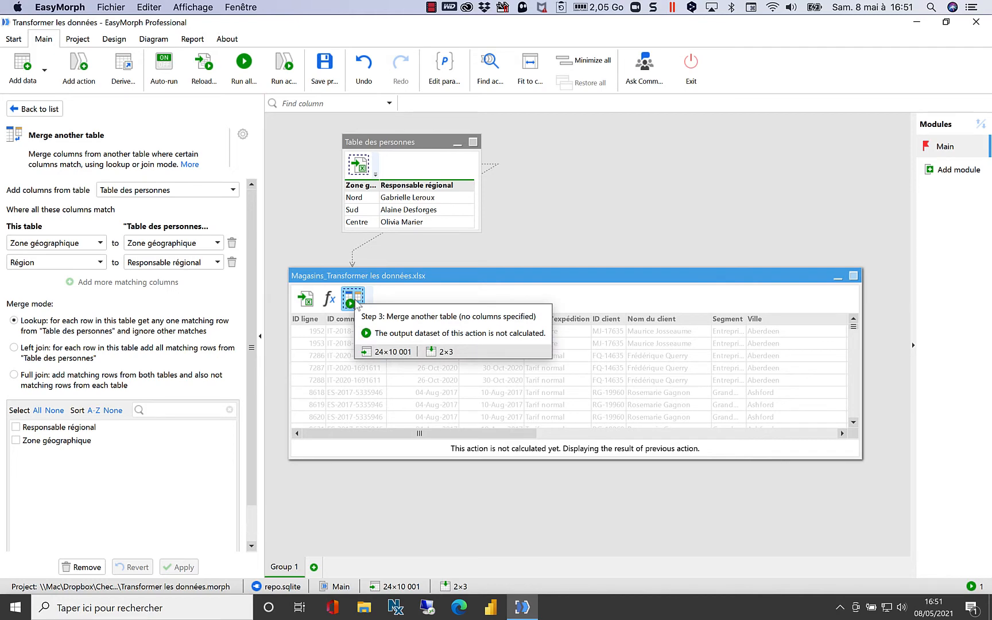
left_click(364, 63)
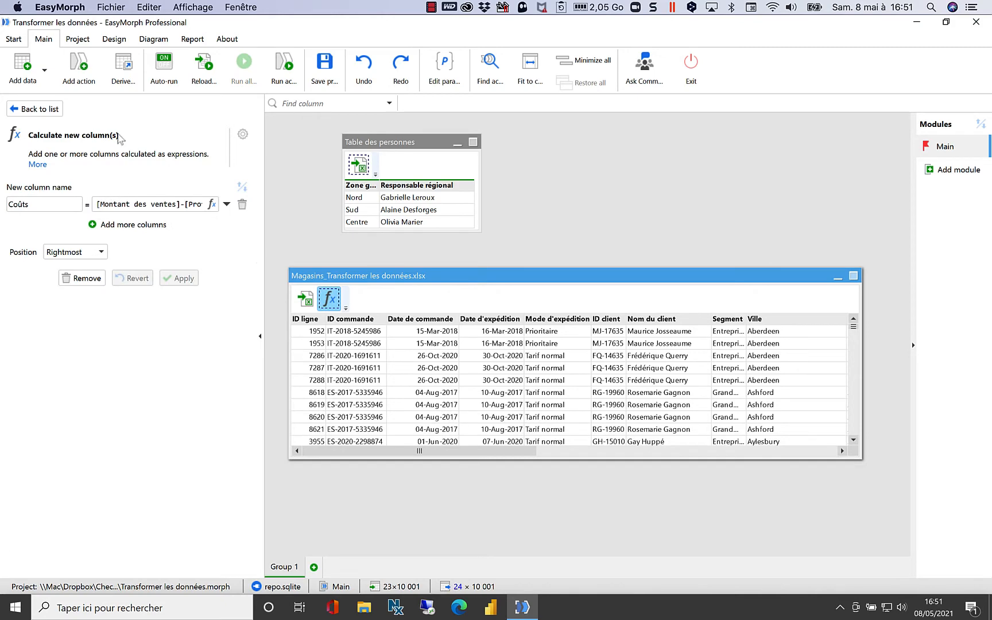
Step: Find the join action and insert Merge another table in the Magasins table between the import and the Coûts calculation
left_click(76, 70)
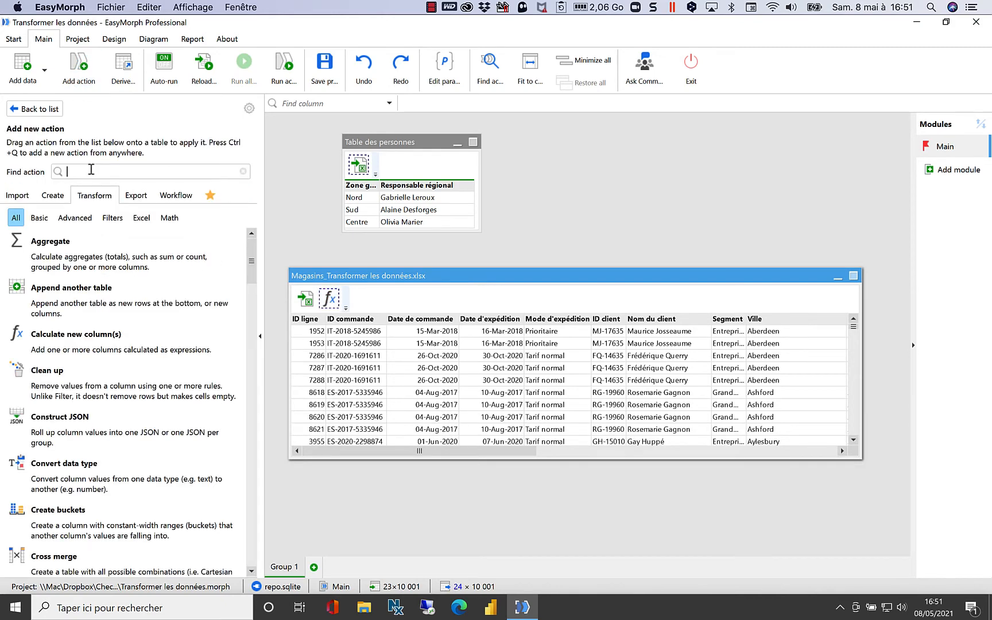
type("join")
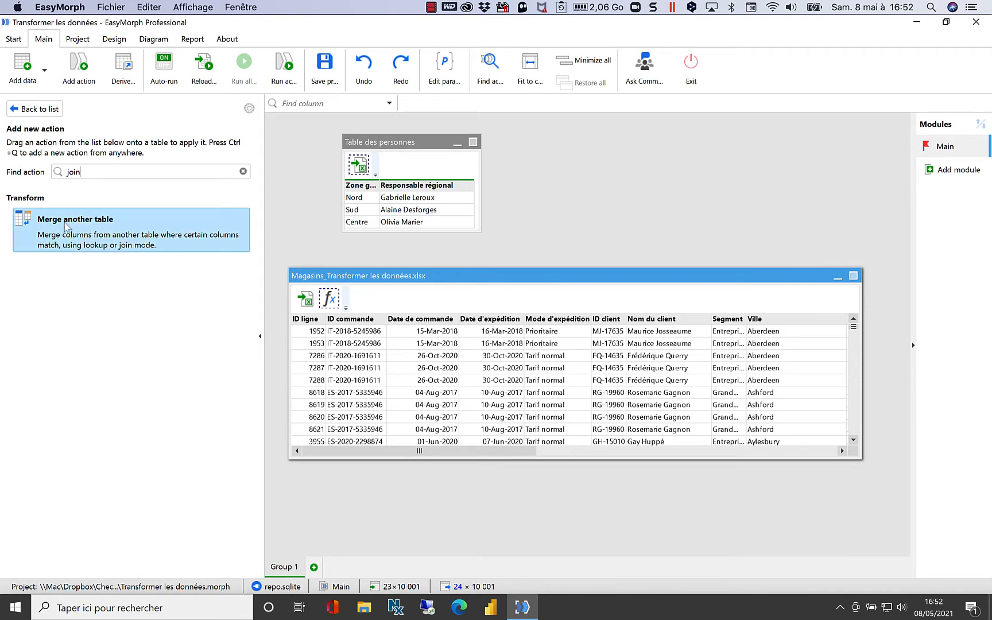
left_click_drag(67, 226, 320, 302)
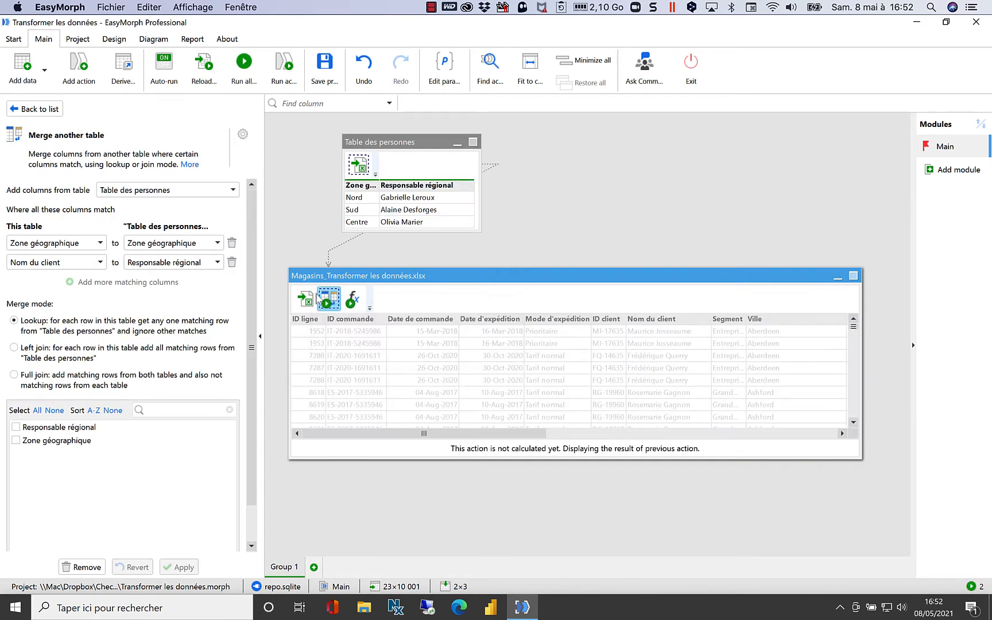
Step: Match the merge on Zone géographique only, make it a left join, add the Responsable régional column and apply it
left_click(232, 262)
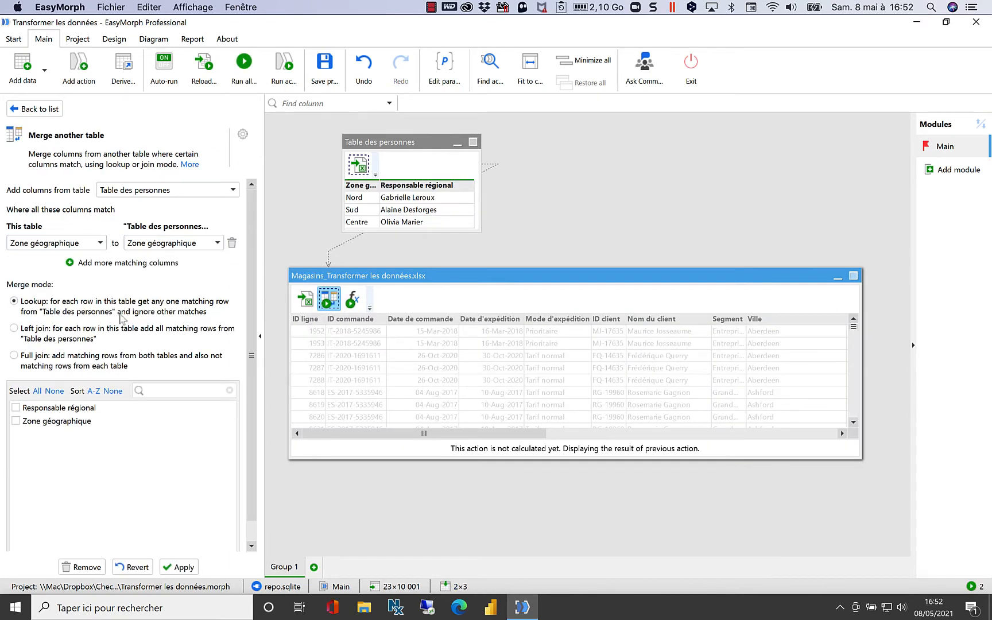
left_click(14, 328)
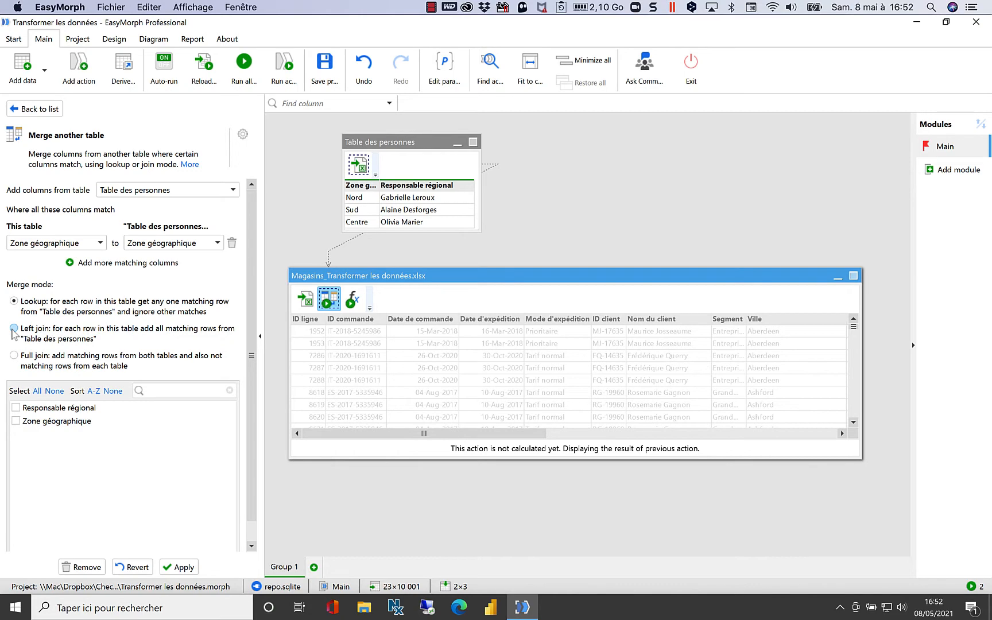
left_click(15, 407)
left_click(185, 568)
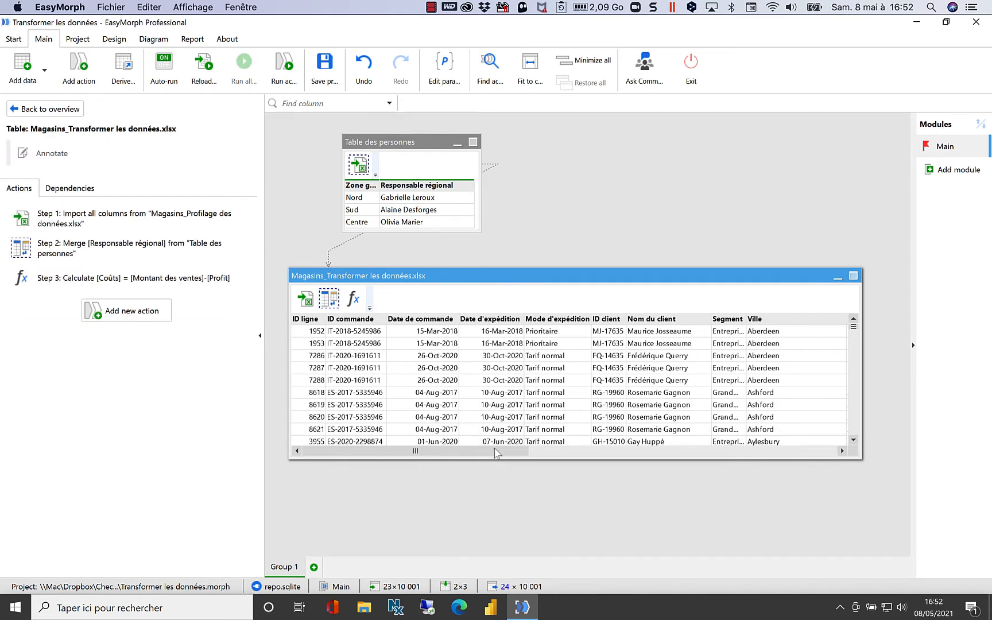
Step: Check the merged column in the Magasins table and reorder the merge action to come after the Coûts calculation
scroll(840, 448, "right", 5)
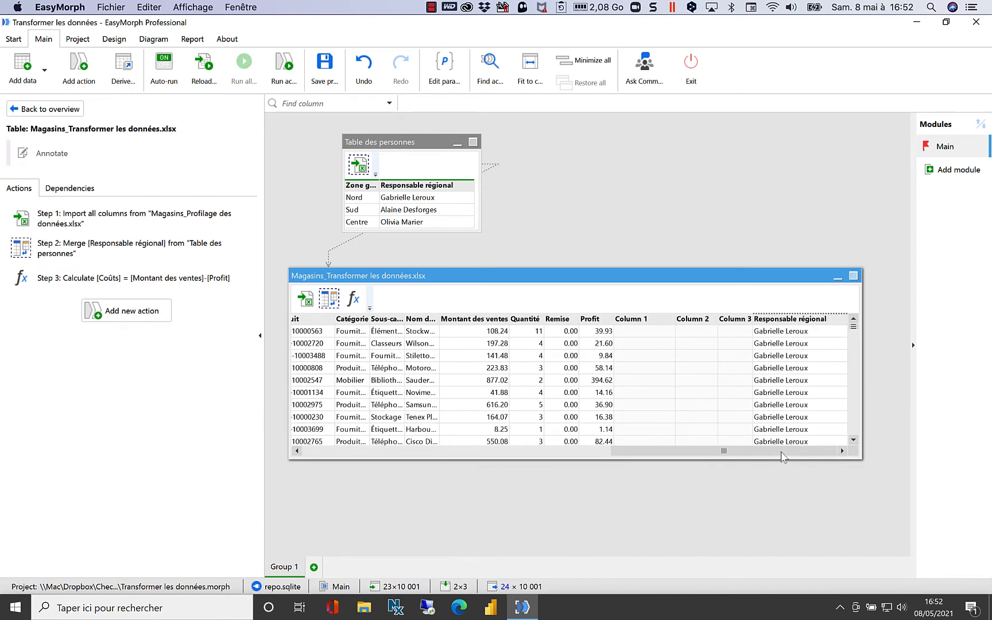
left_click_drag(784, 457, 428, 463)
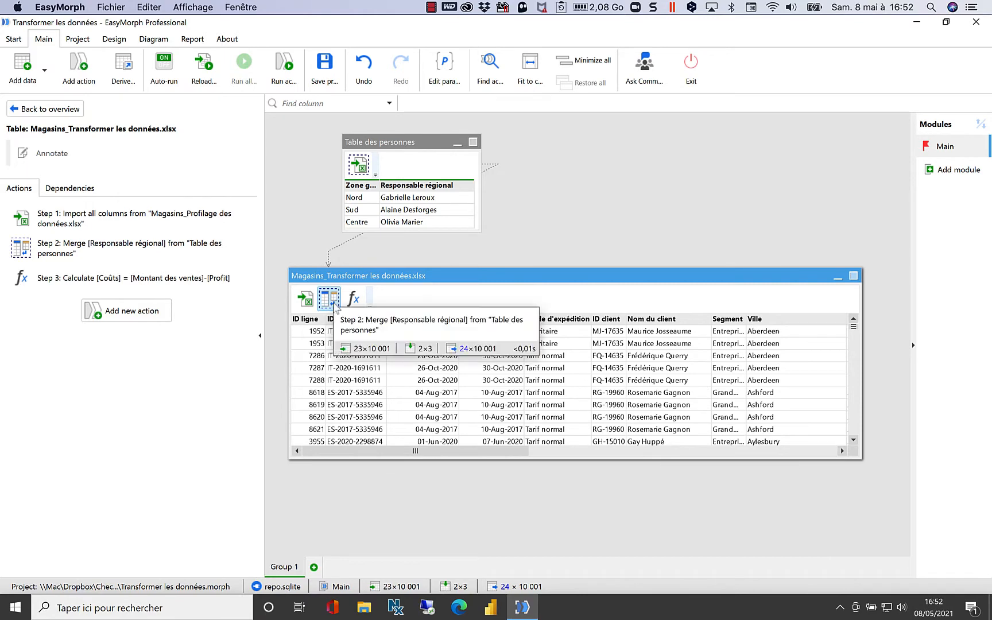
left_click_drag(336, 307, 365, 301)
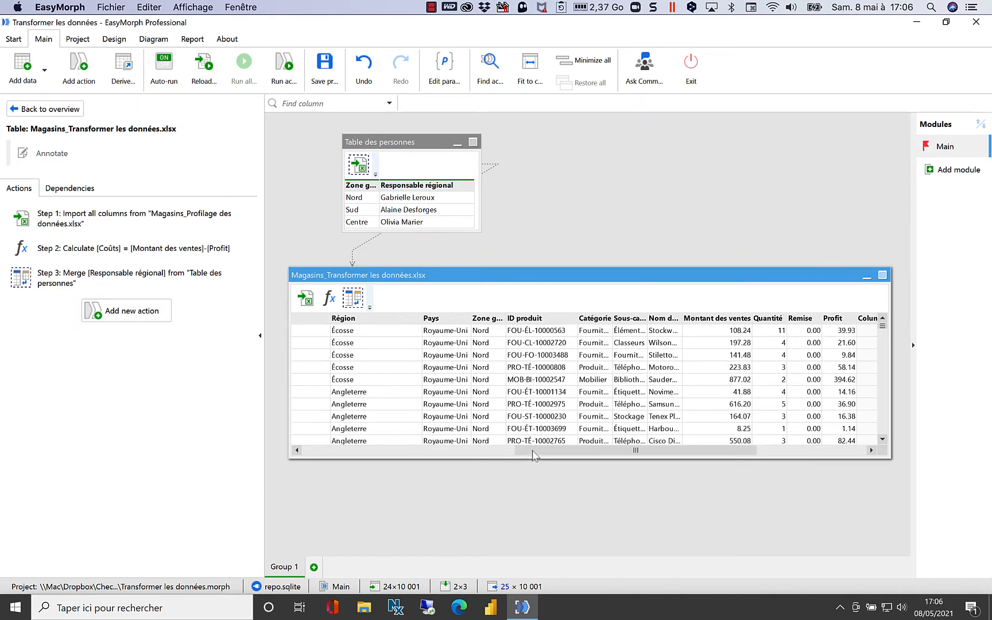
Step: Remove the empty columns Column 1, Column 2 and Column 3 from the Magasins table
left_click_drag(532, 451, 616, 453)
left_click(672, 320)
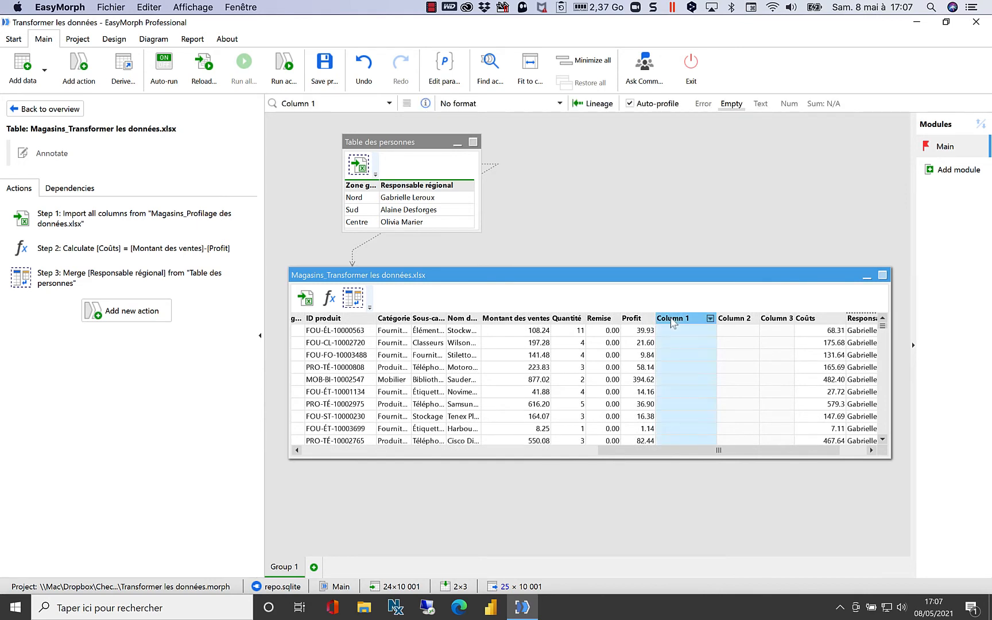
left_click(732, 320, "shift")
left_click(776, 325, "shift")
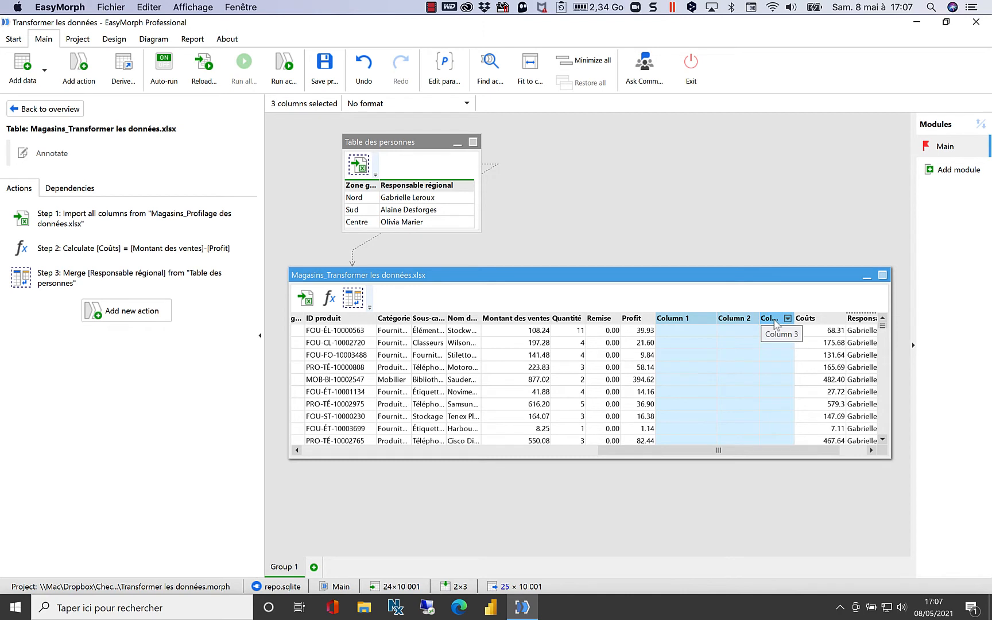
right_click(777, 324)
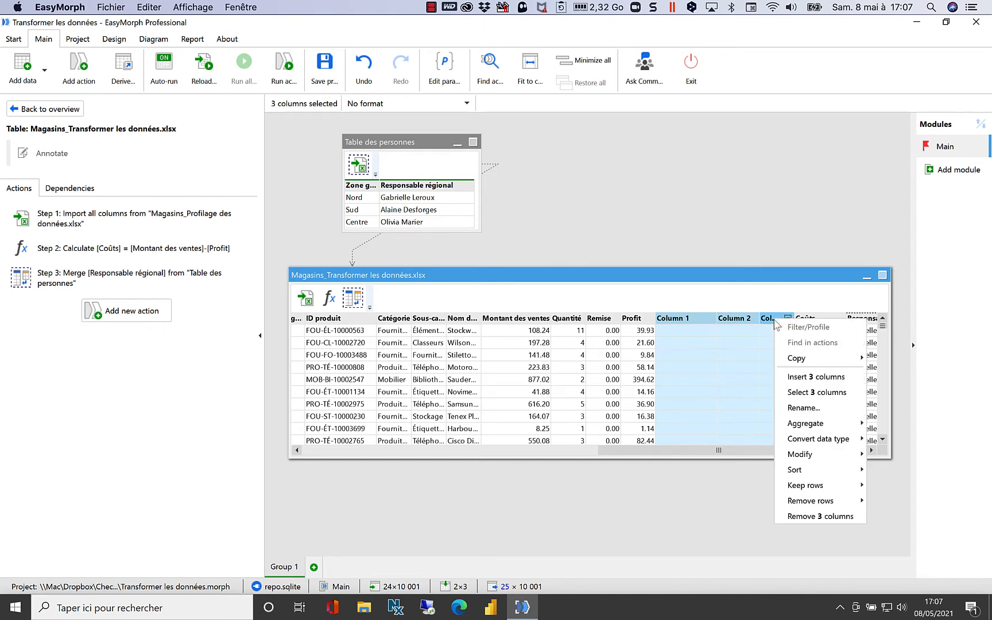
left_click(827, 517)
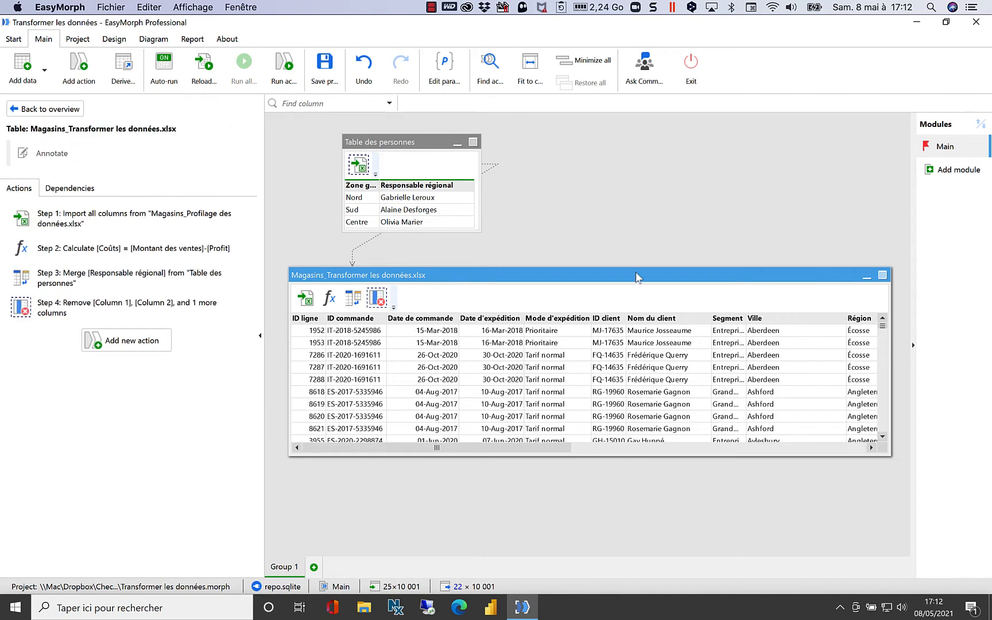
Step: Examine the distinct values of the Date de commande column in its filter/profile view
double_click(407, 319)
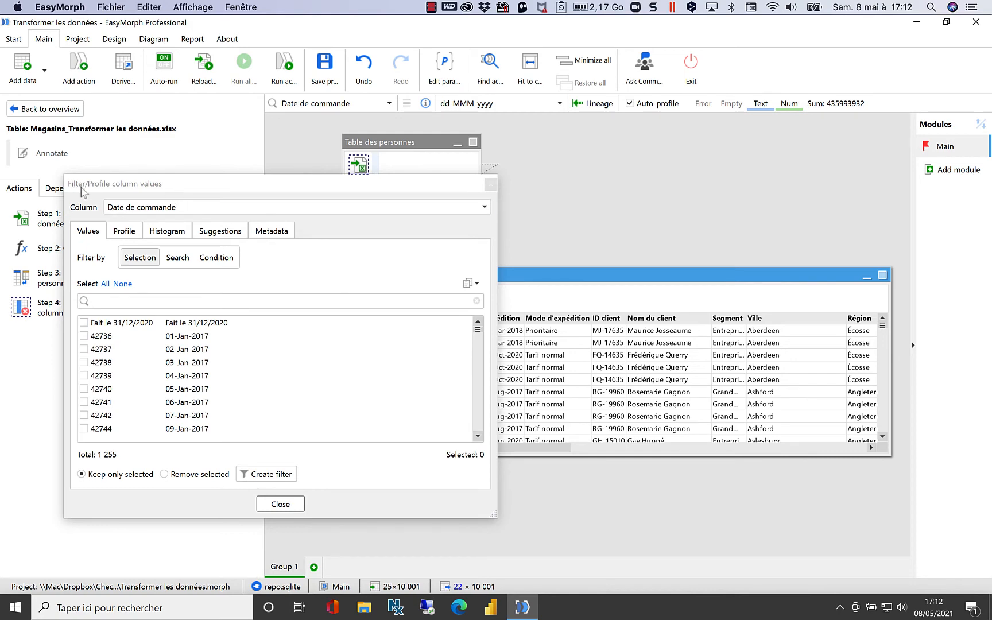
left_click(490, 184)
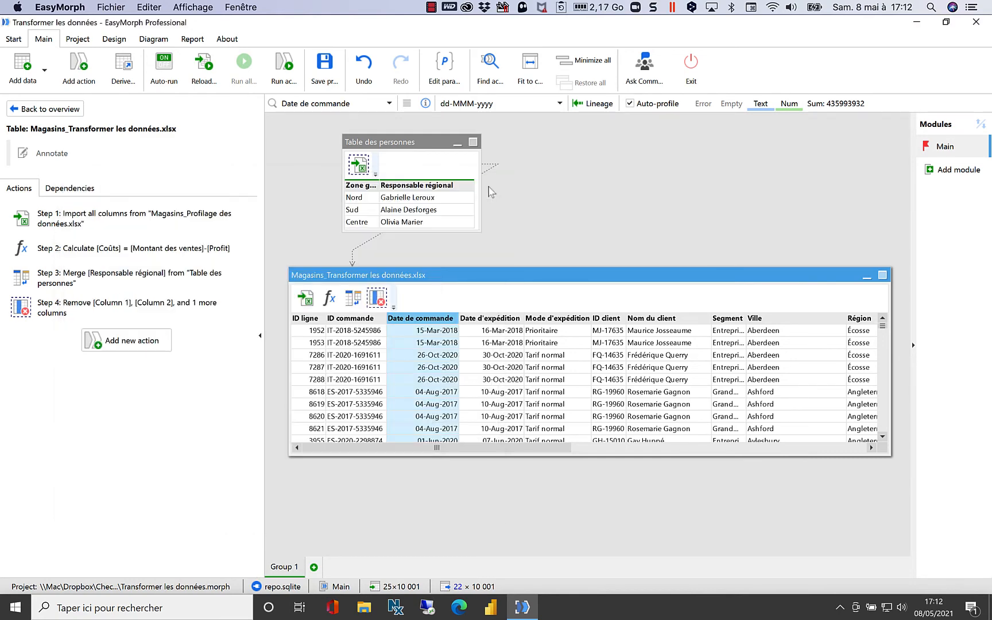
Step: Filter the Magasins table to remove rows whose Date de commande is "Fait le 31/12/2020"
right_click(436, 315)
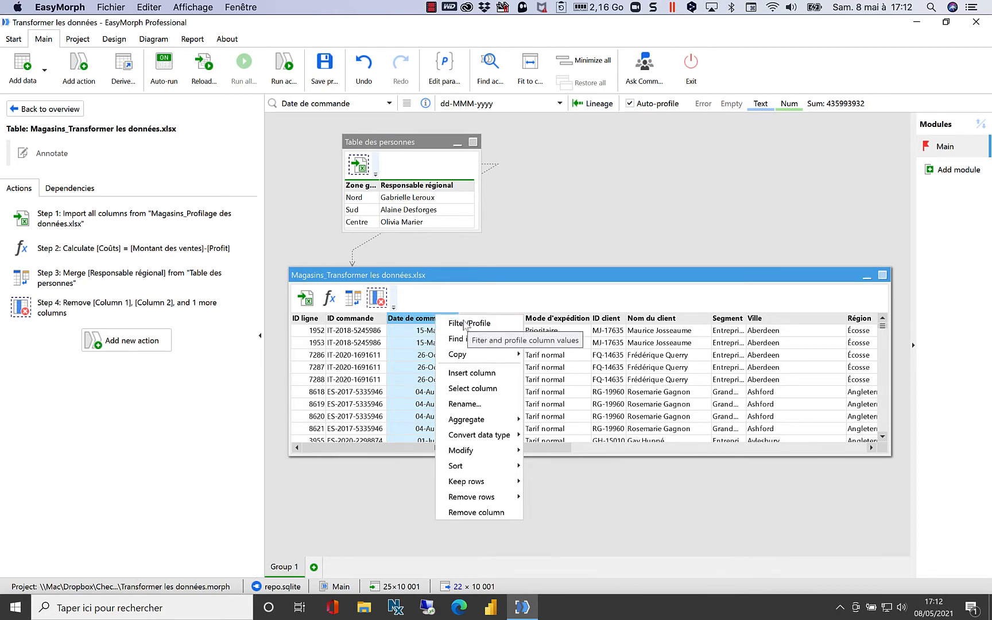
left_click(445, 303)
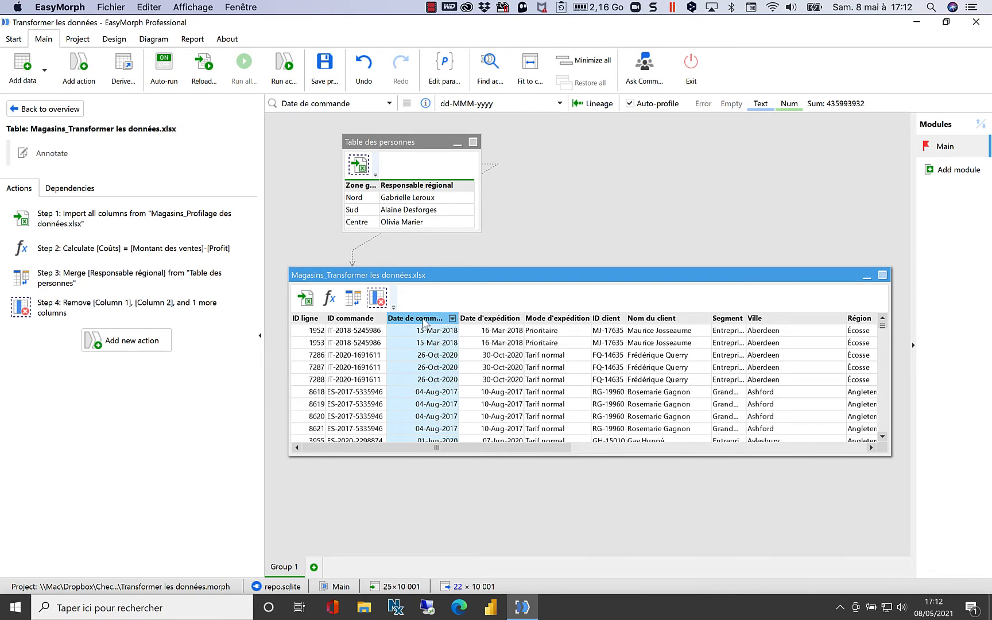
double_click(423, 319)
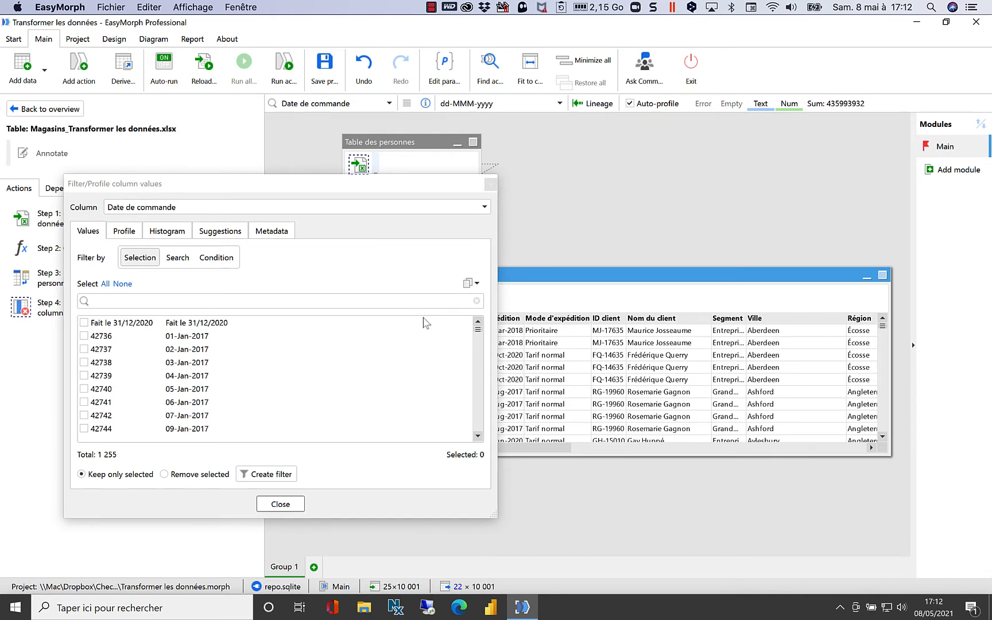
left_click(85, 323)
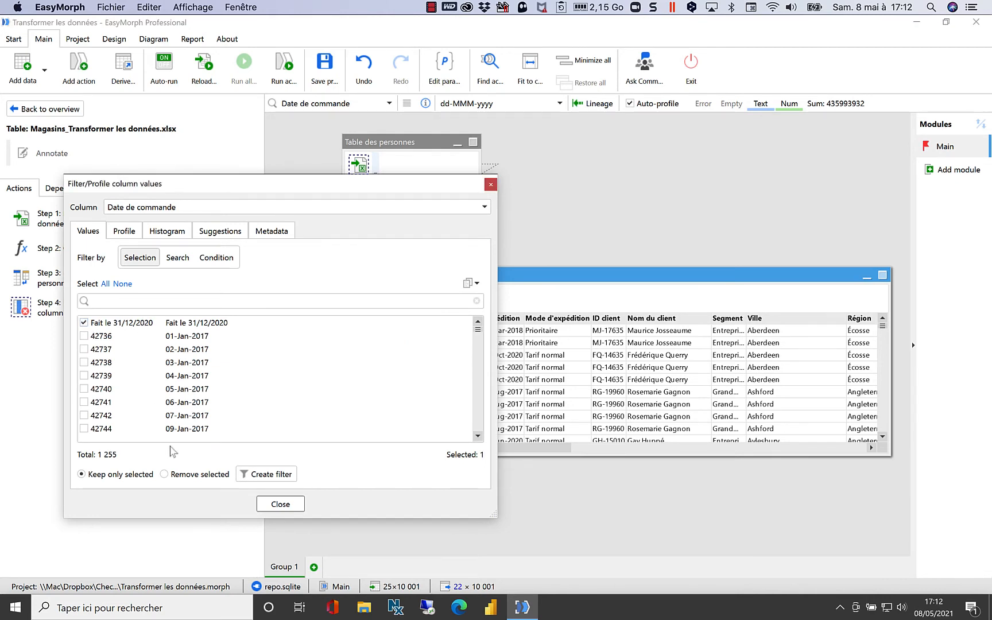
left_click(172, 476)
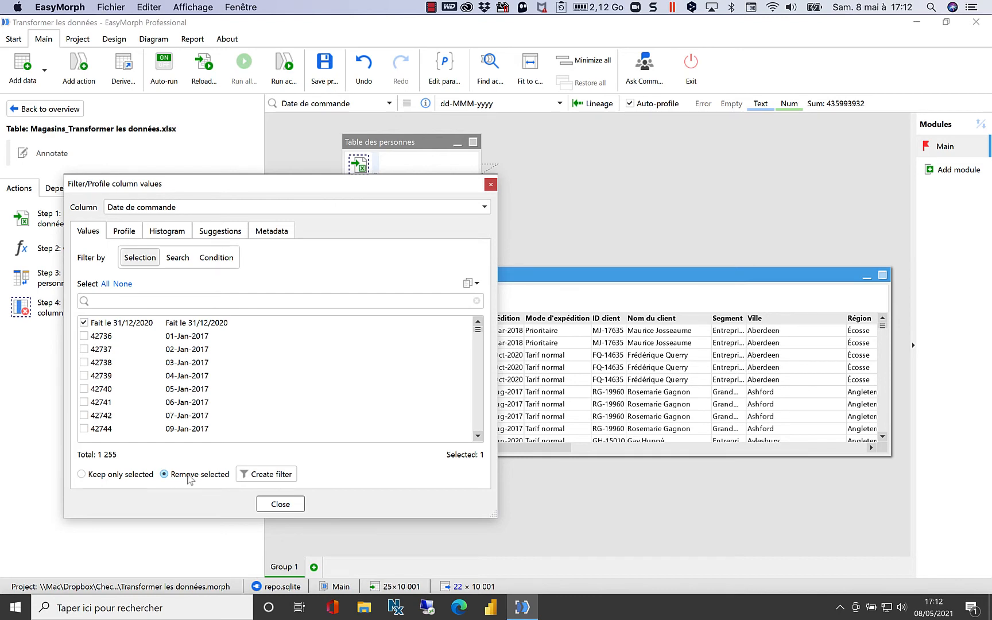
left_click(265, 478)
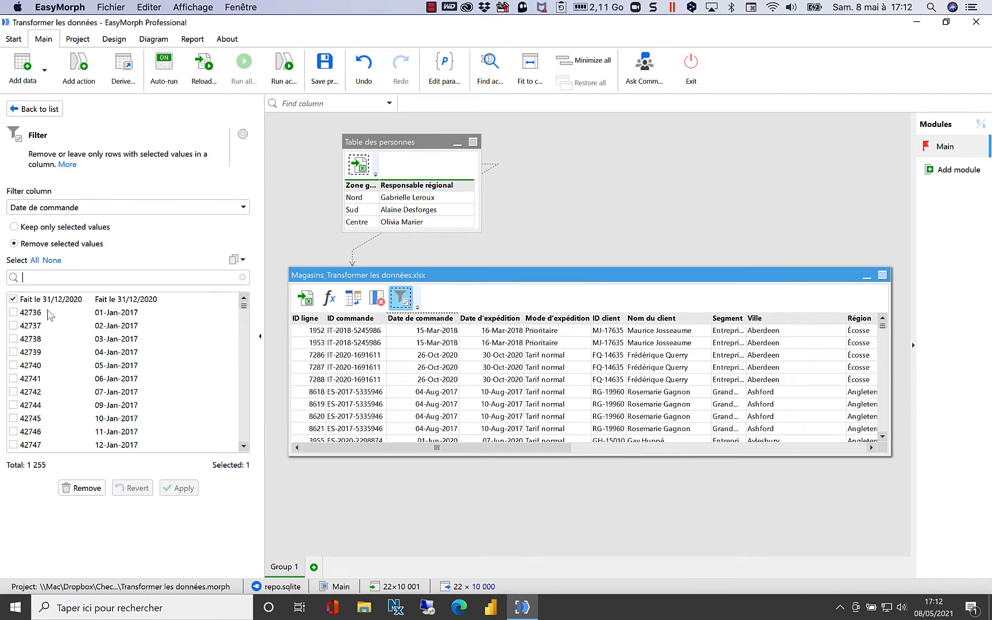
Step: Create a condition filter on the Magasins table that keeps rows where year([Date de commande])=2017
double_click(430, 319)
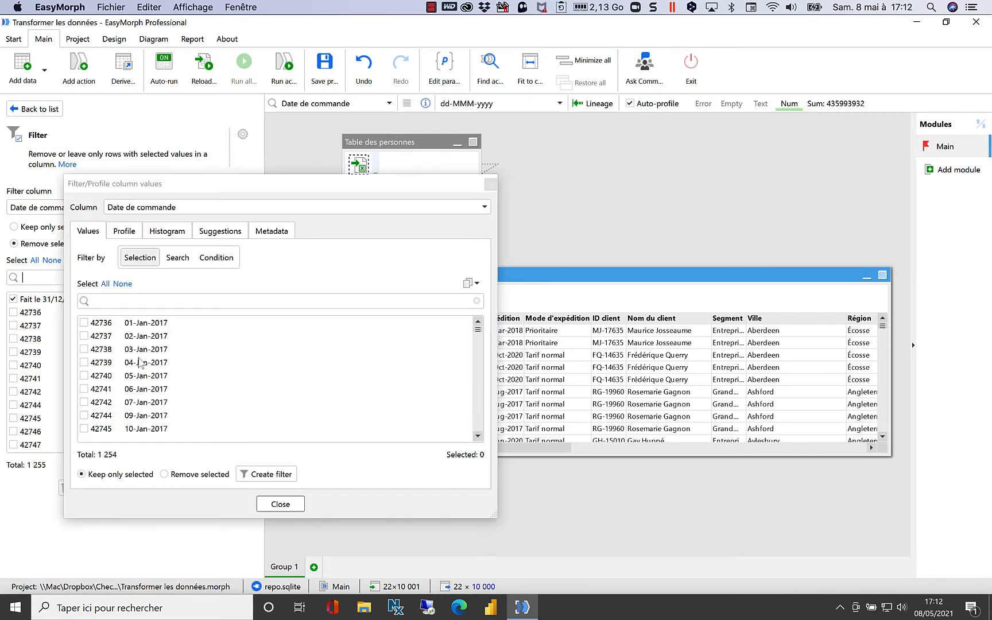
left_click(217, 258)
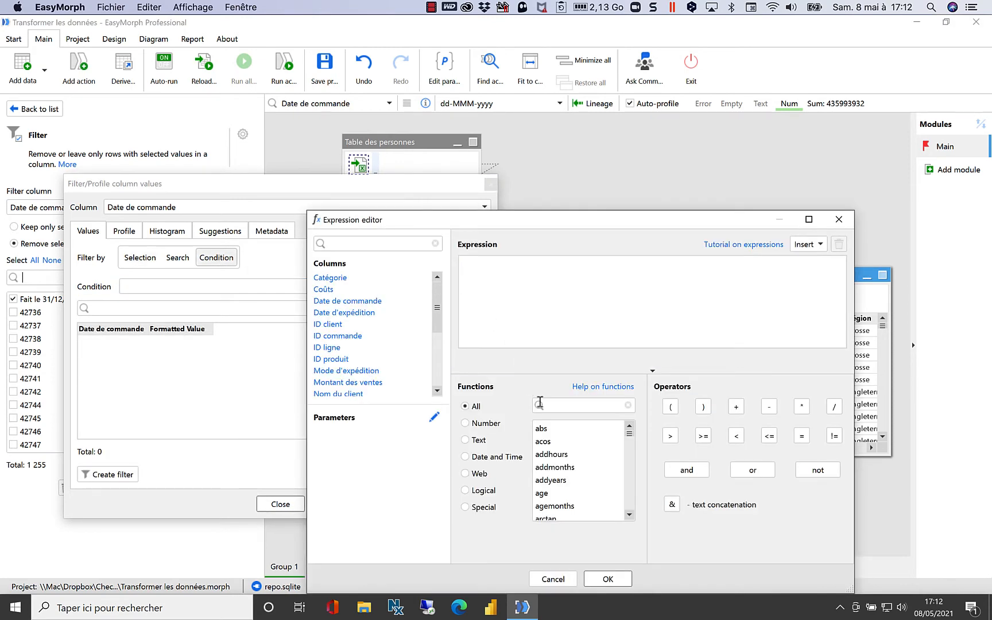
left_click(566, 406)
type("year")
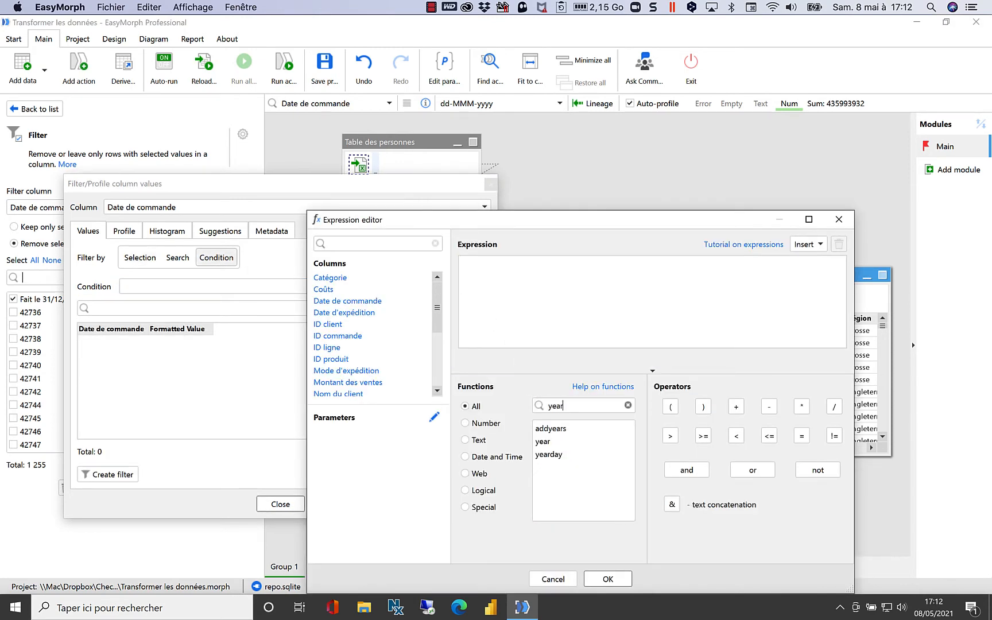
left_click(560, 445)
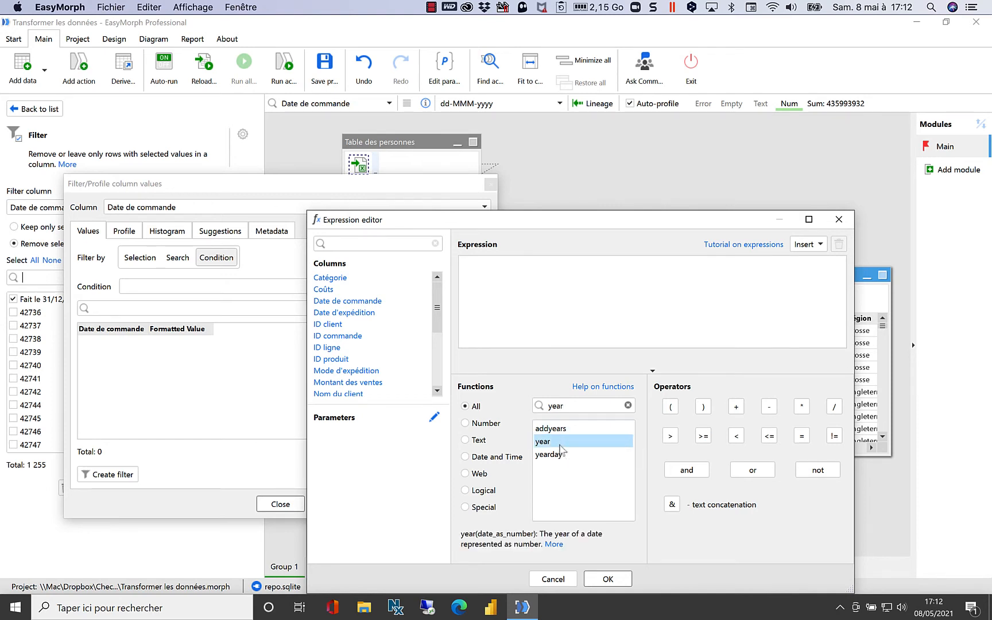
double_click(560, 445)
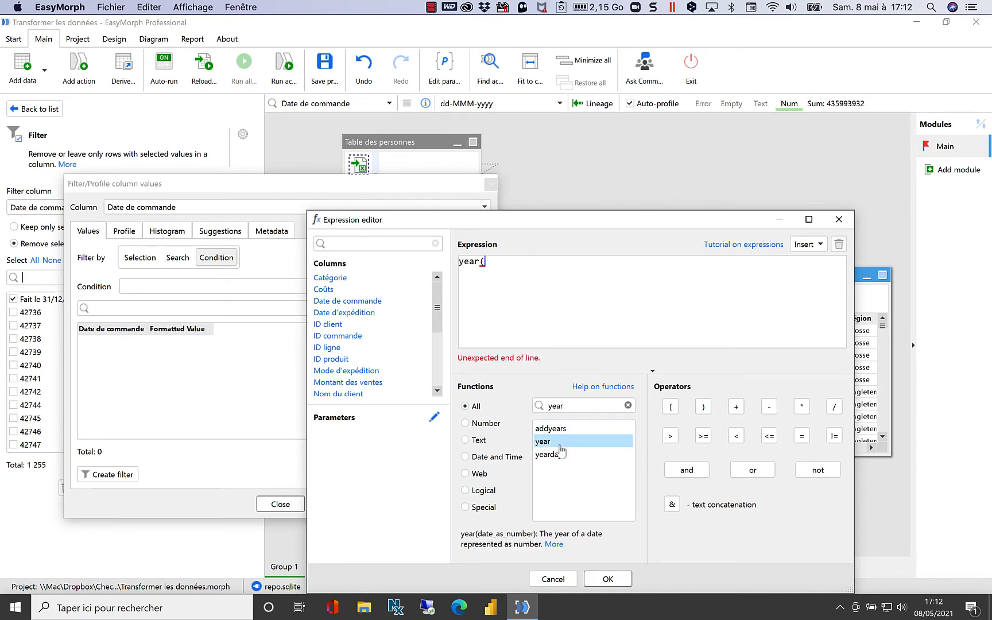
double_click(352, 303)
type(")=2017")
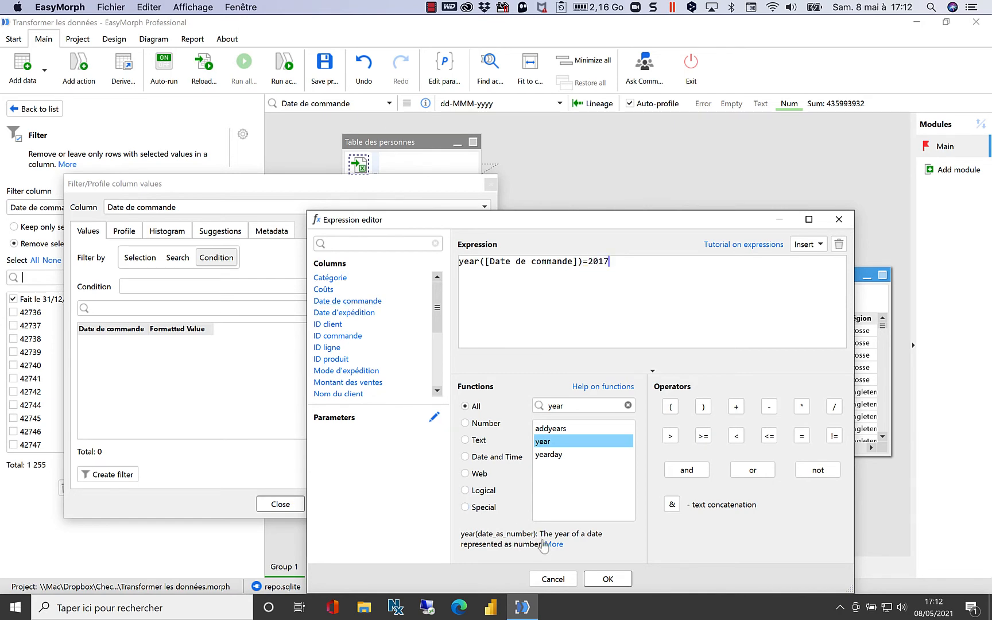
left_click(608, 579)
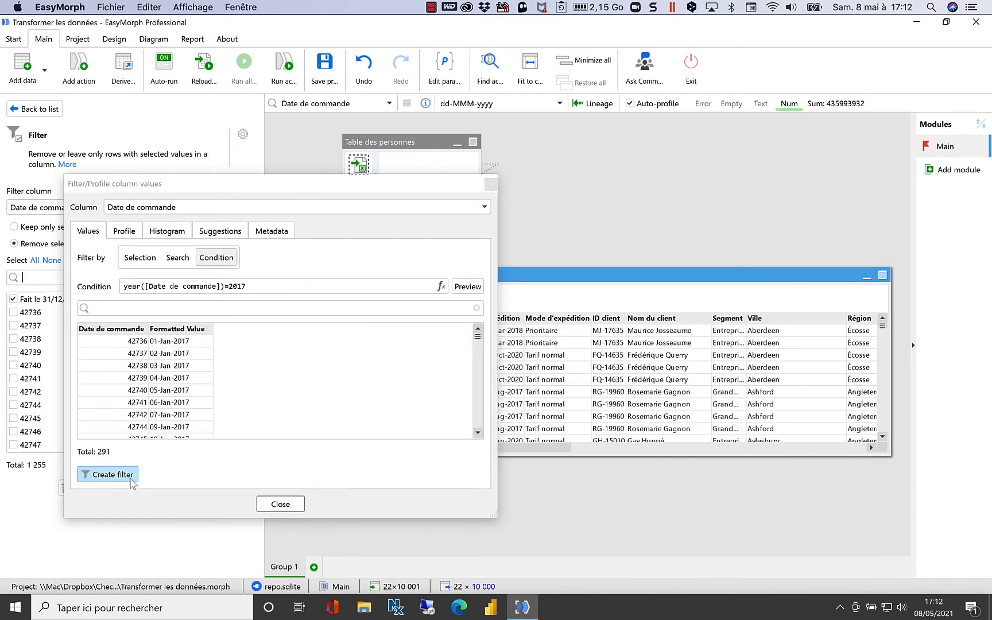
left_click(106, 475)
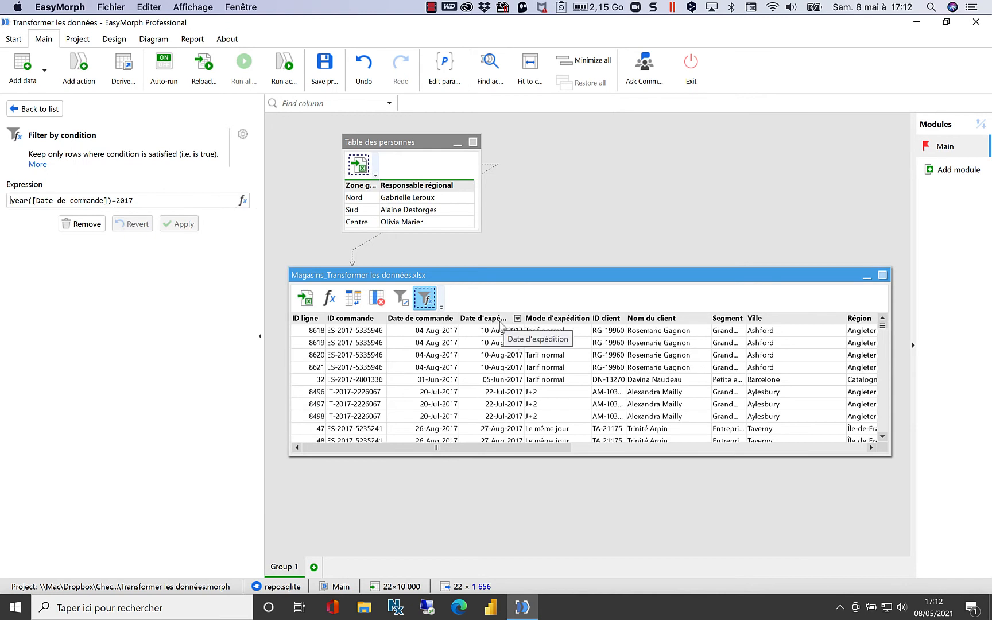
left_click(435, 319)
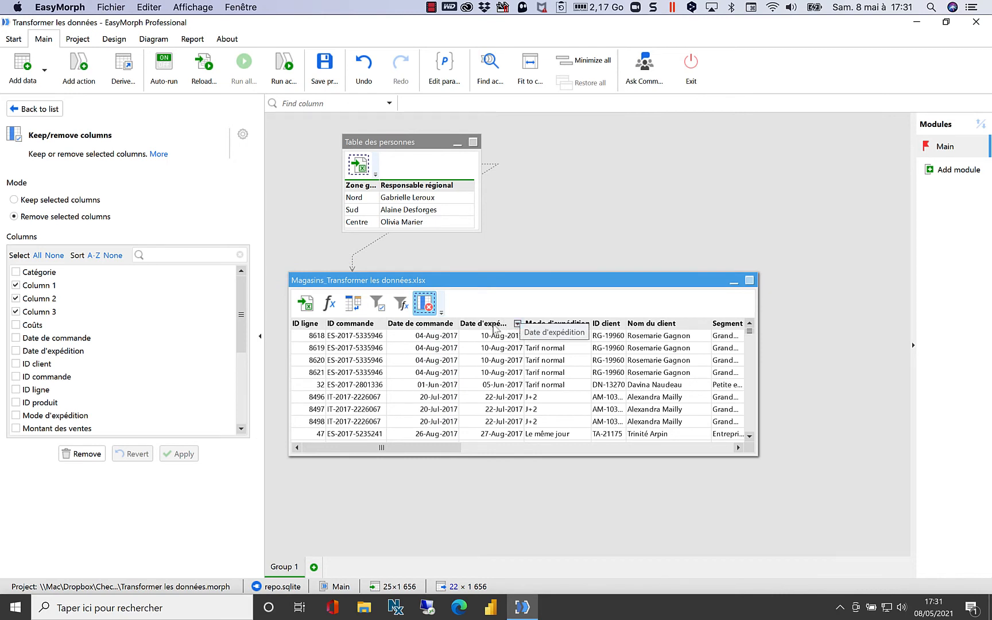
Step: Replace the Sud manager's misspelled first name in Responsable régional of Table des personnes, ignoring missing values, and apply it
right_click(400, 214)
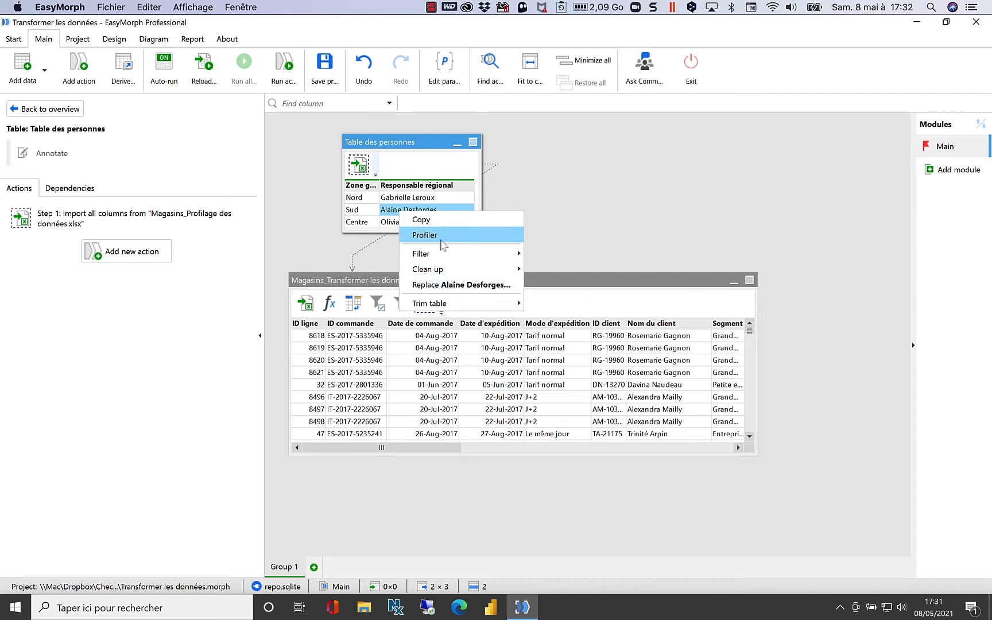
left_click(444, 288)
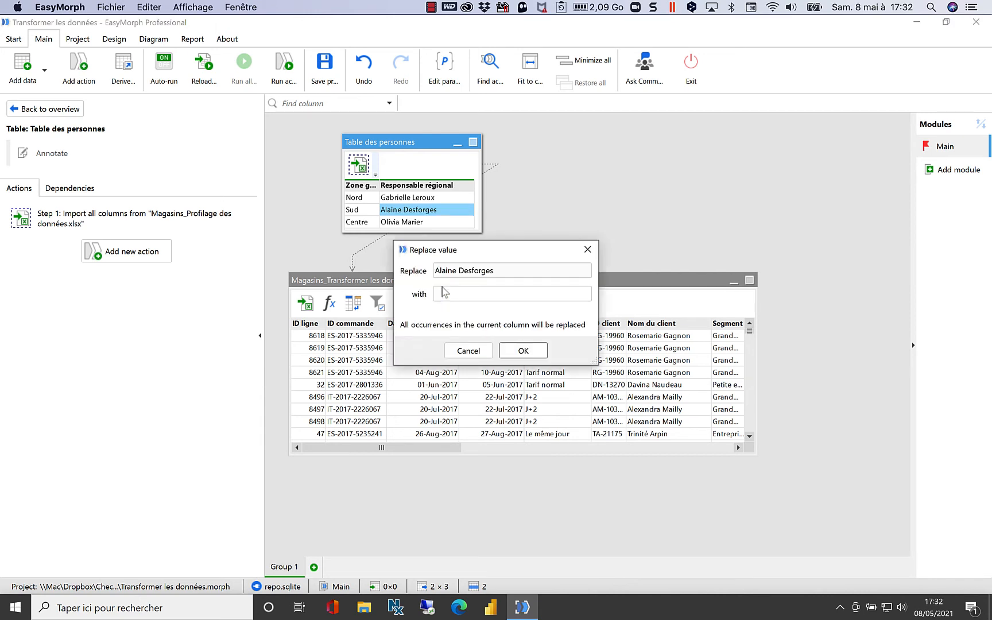
type("Alain Desforges")
left_click(534, 351)
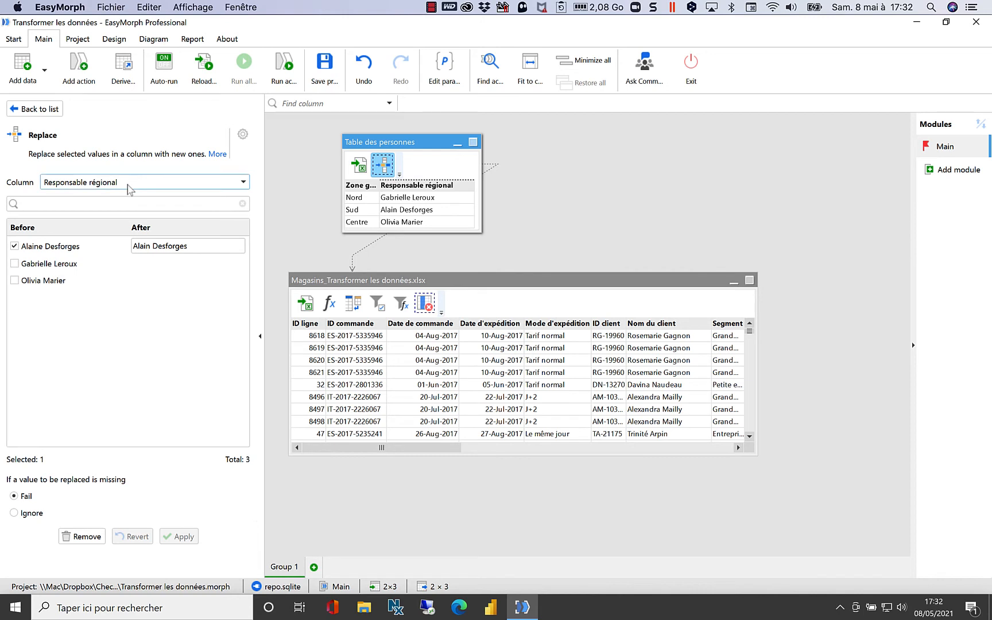
left_click(15, 513)
left_click(179, 537)
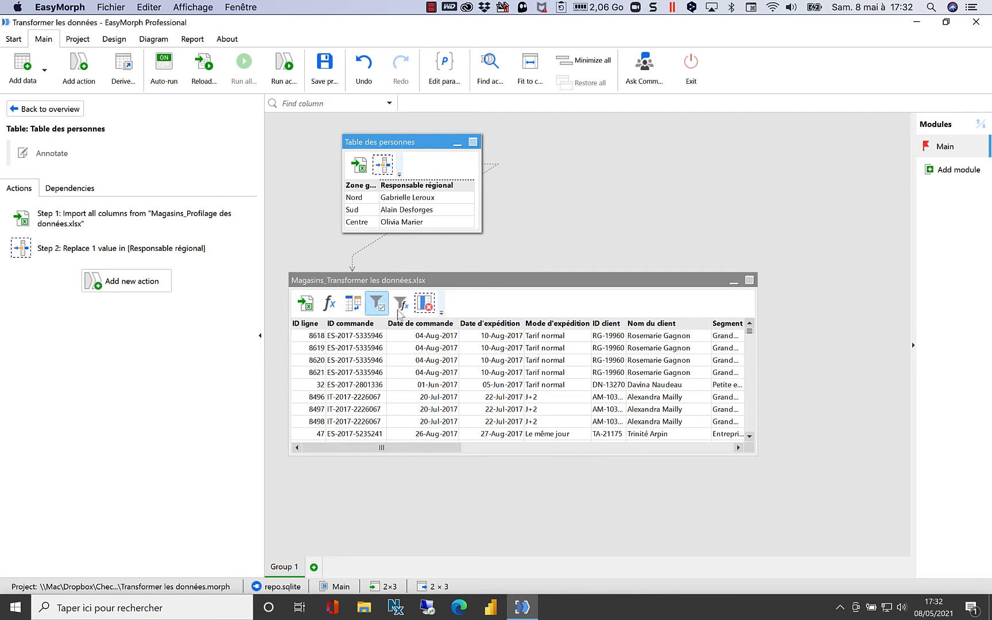
Step: Copy the Replace action from Table des personnes to the end of the Magasins table's actions
left_click(379, 305)
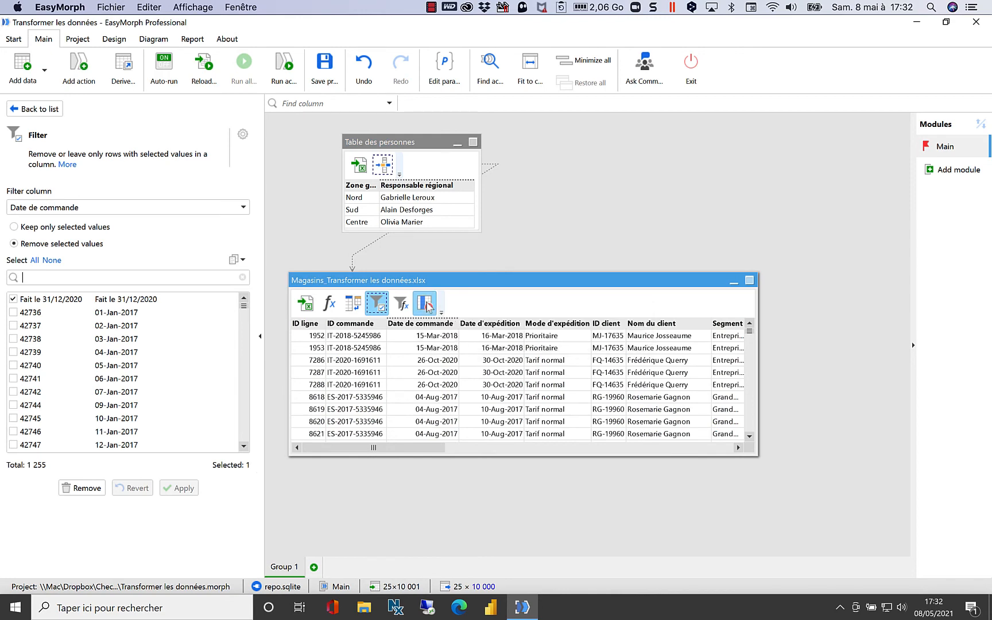
mouse_move(428, 306)
left_mouse_down()
mouse_move(396, 310)
mouse_move(432, 306)
left_mouse_up()
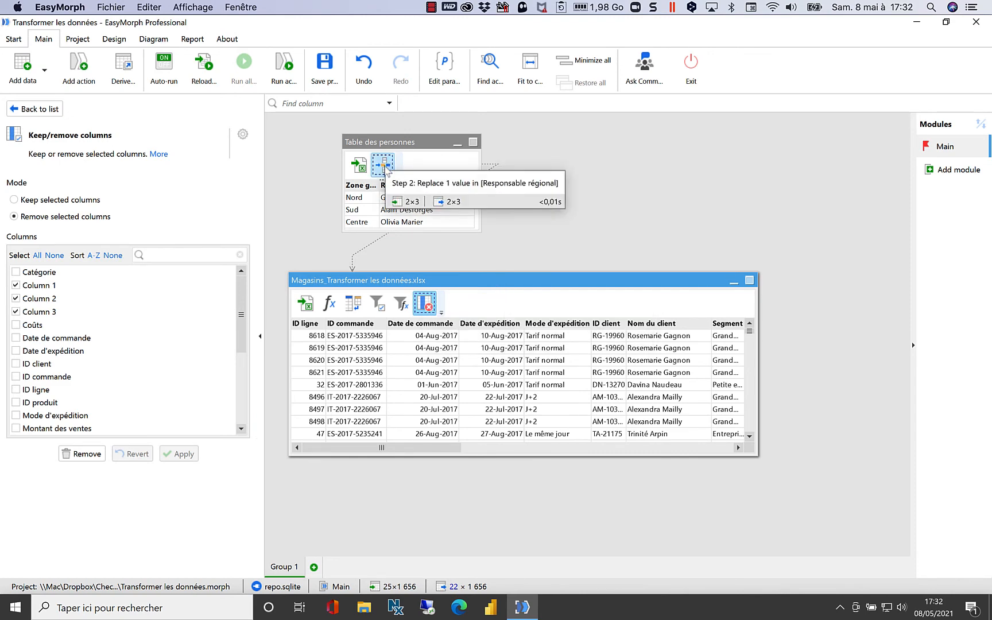
left_click_drag(386, 168, 434, 310)
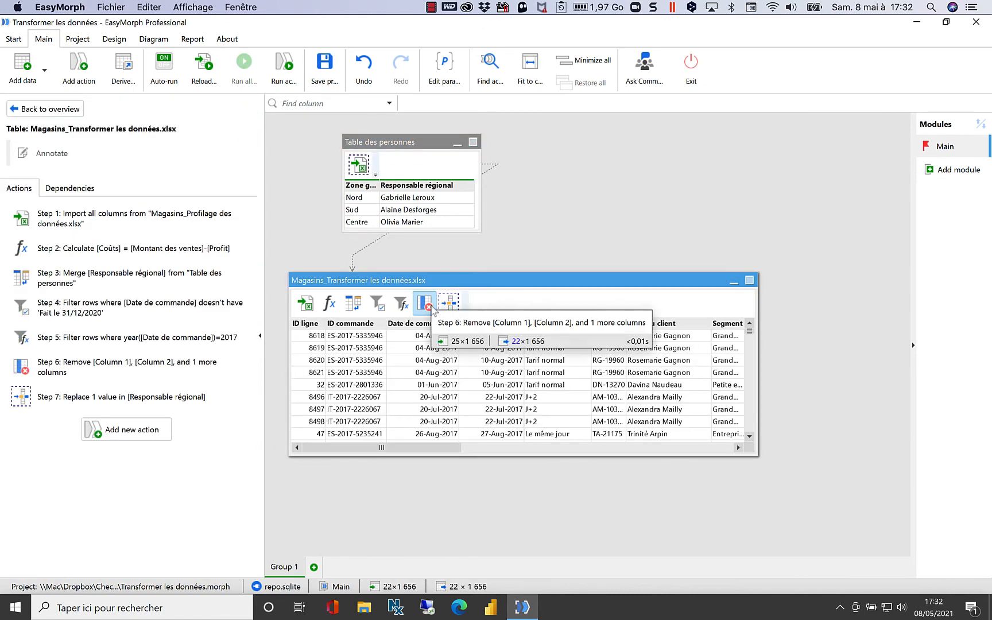
left_click(361, 76)
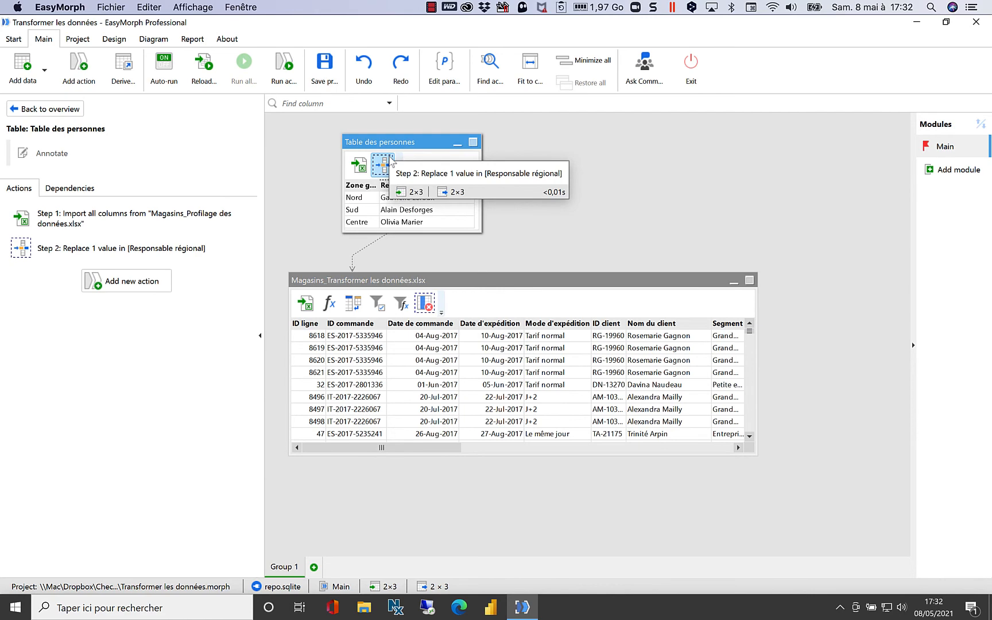
left_click_drag(390, 161, 434, 306)
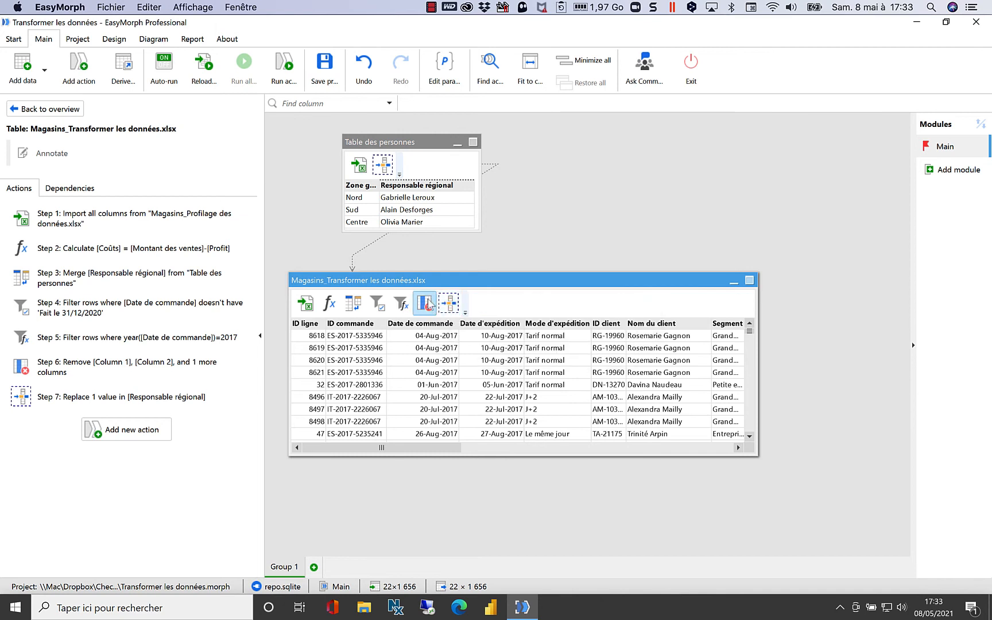
Step: Select the column-removal and Replace actions together, and examine the commands available for them and for the Magasins table
left_click(426, 303)
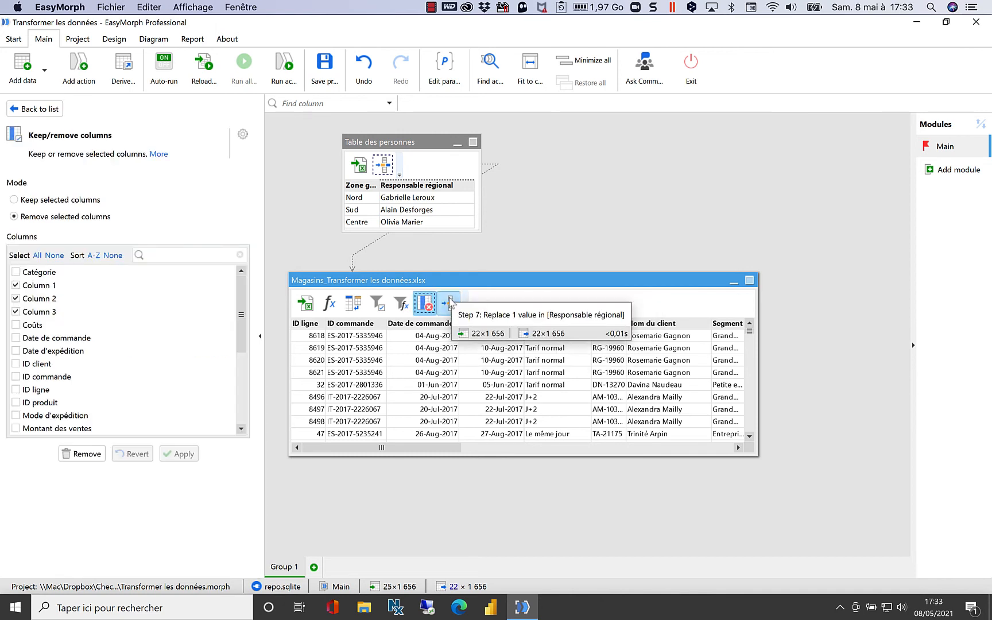
left_click(449, 301)
left_click(426, 304, "ctrl")
right_click(430, 297)
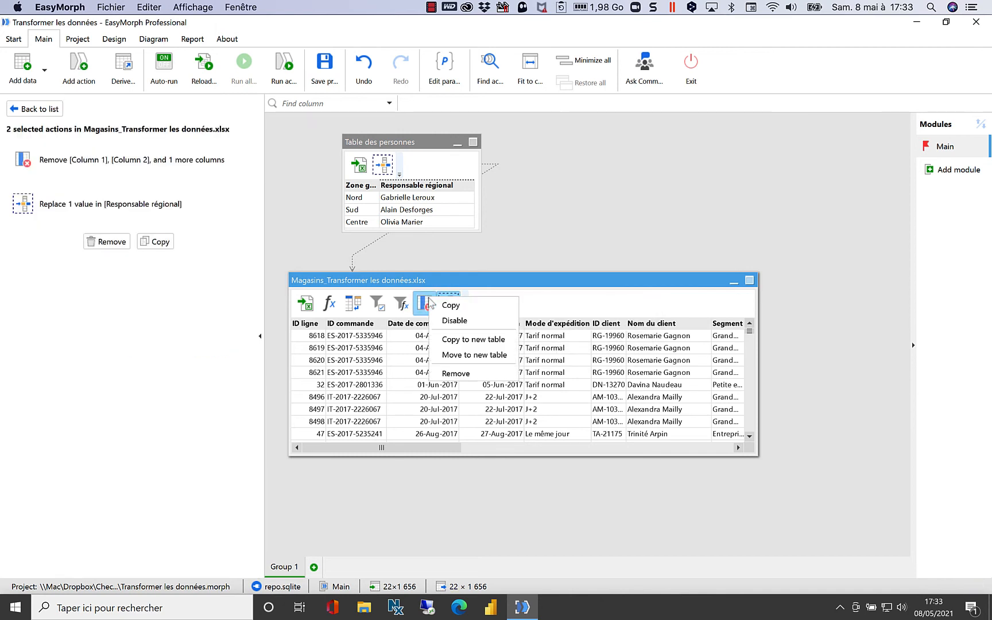
left_click(457, 281)
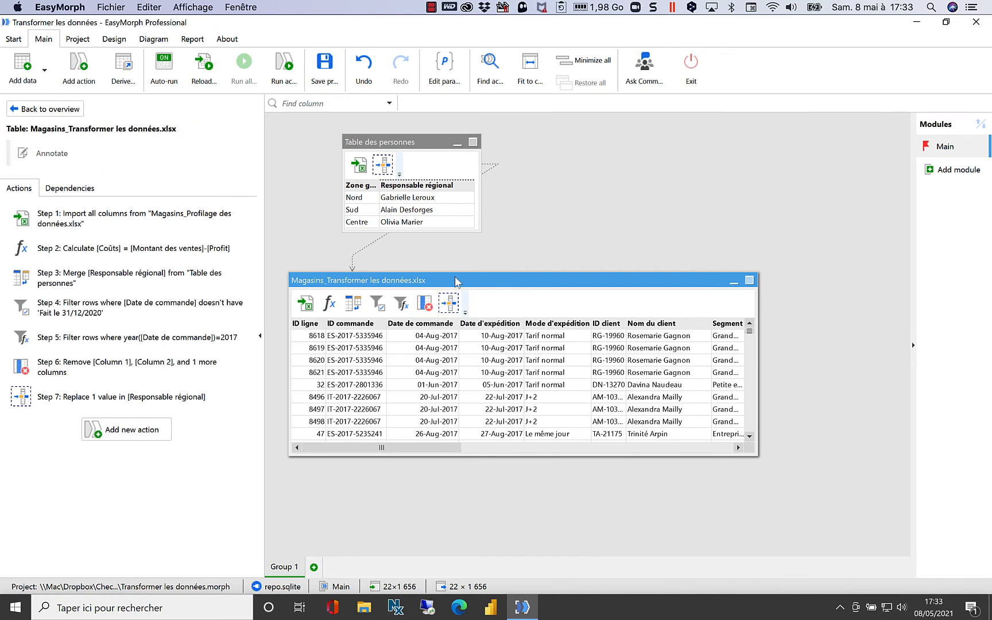
right_click(457, 280)
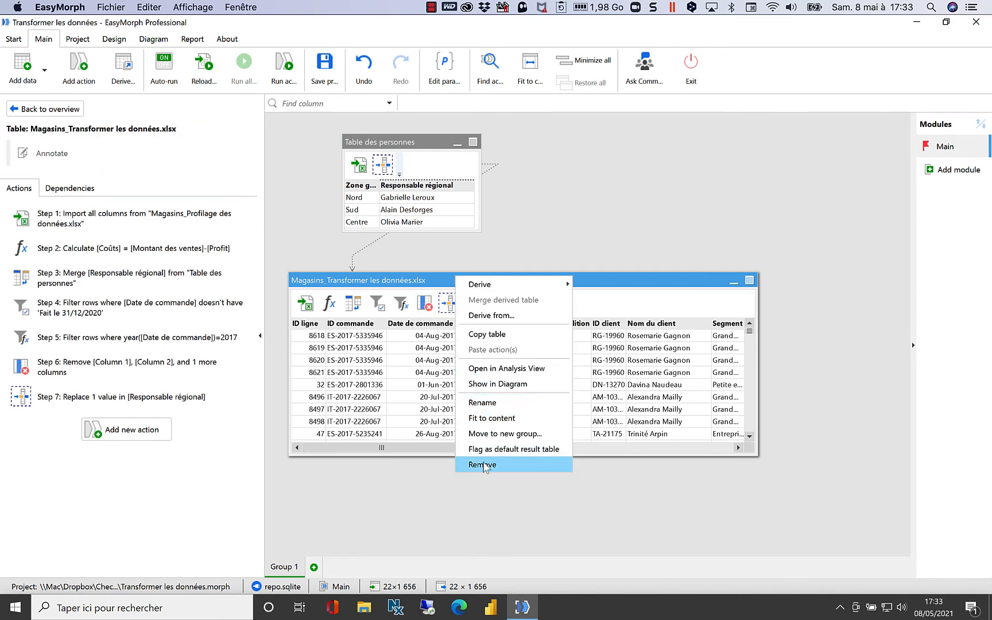
left_click(484, 336)
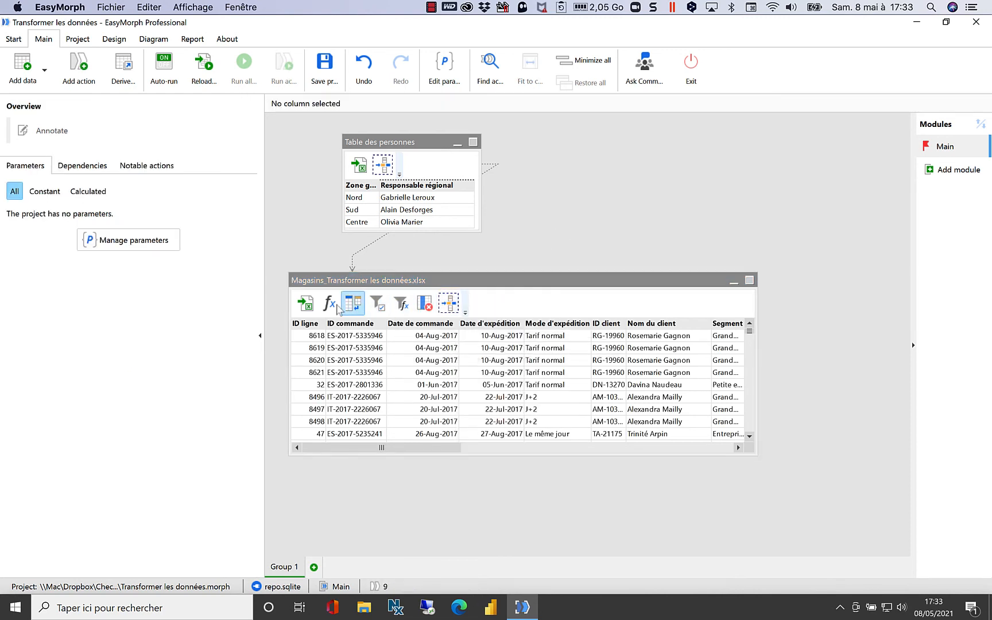
Step: Split the Magasins table after the year([Date de commande])=2017 filter and arrange the two resulting tables side by side
left_click(401, 302)
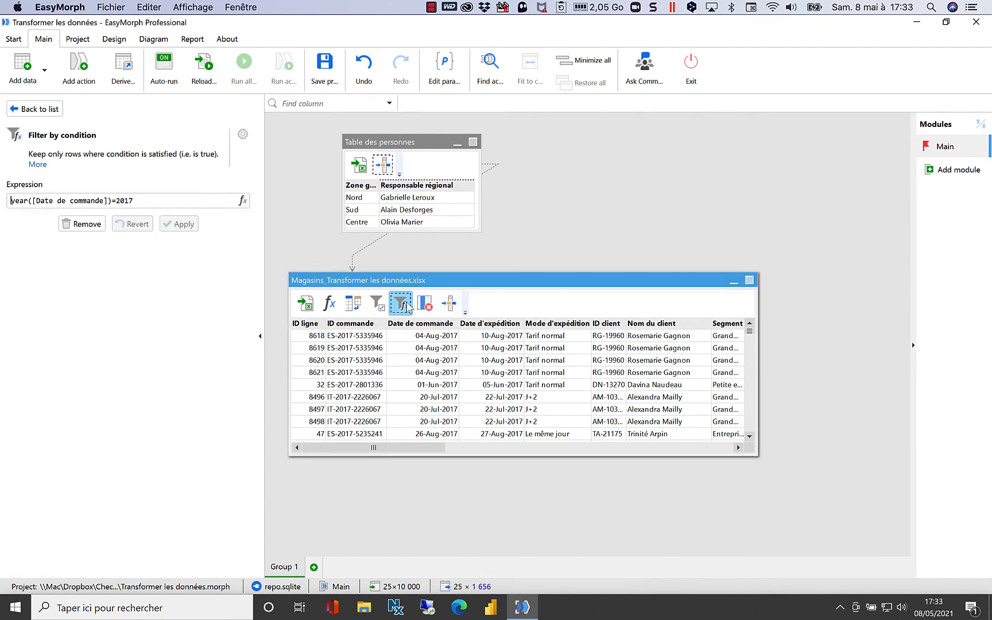
right_click(405, 305)
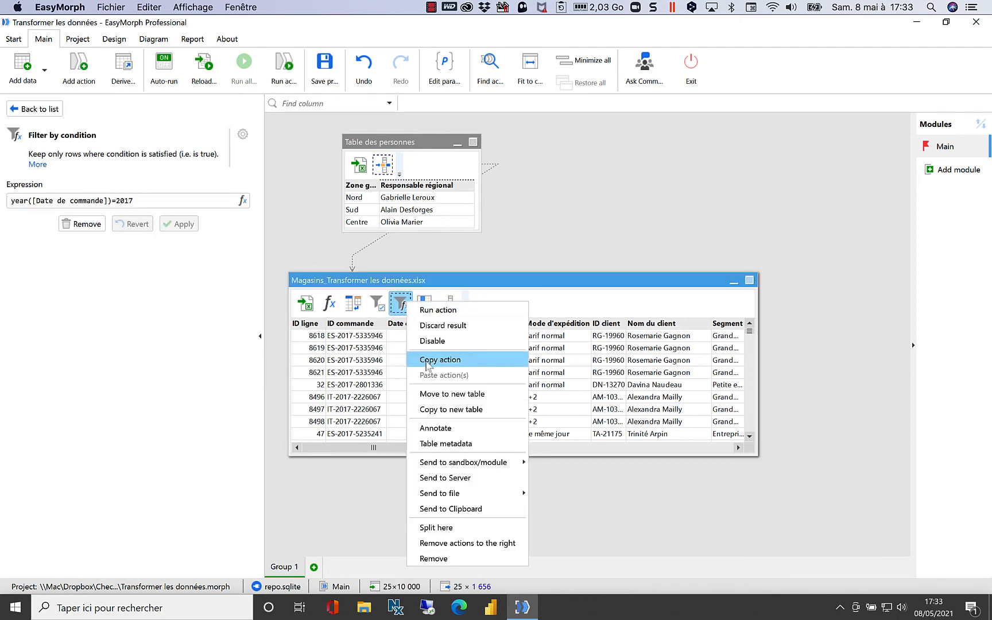
left_click(437, 528)
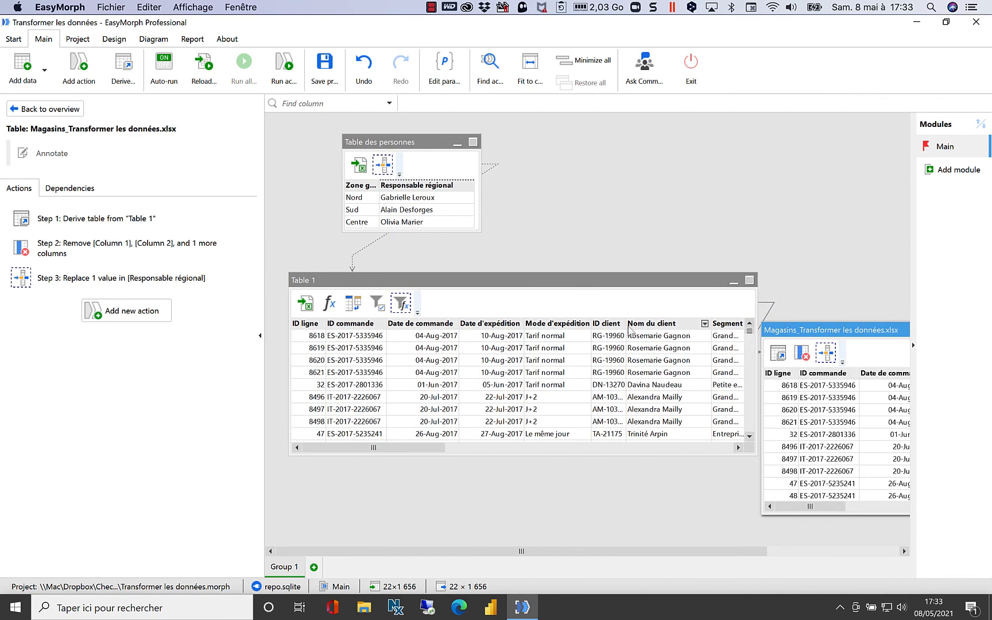
left_click_drag(756, 305, 593, 304)
left_click(845, 332)
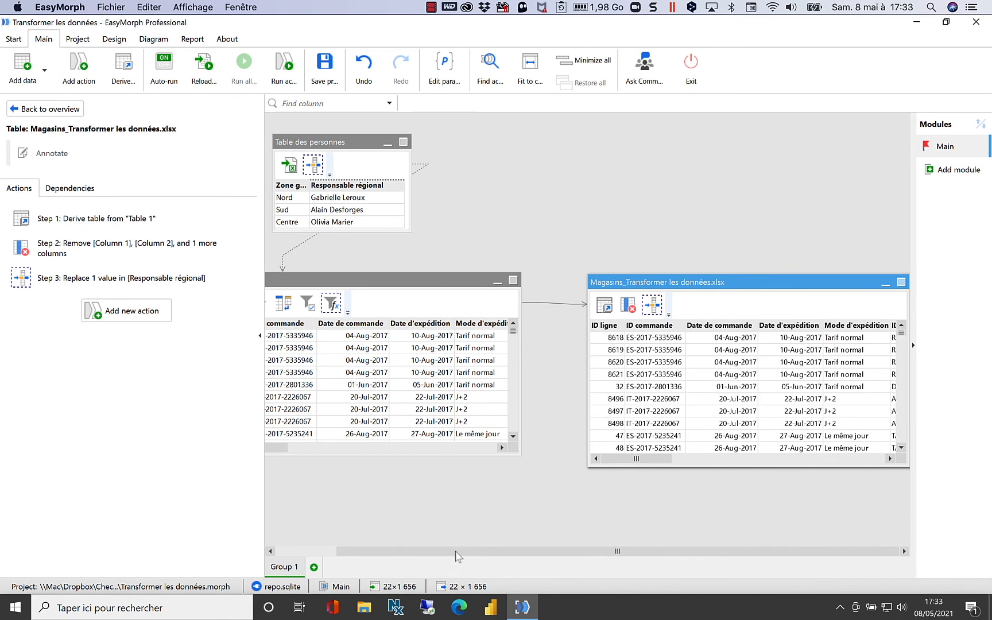
left_click_drag(458, 551, 347, 566)
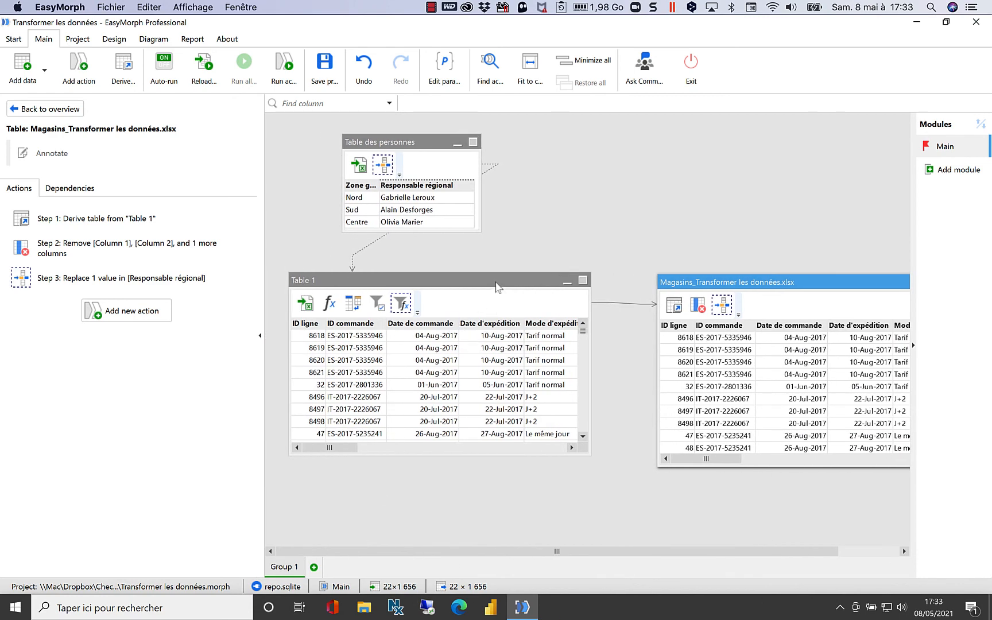
Step: Merge the derived Magasins table back into Table 1
left_click(496, 283)
right_click(497, 287)
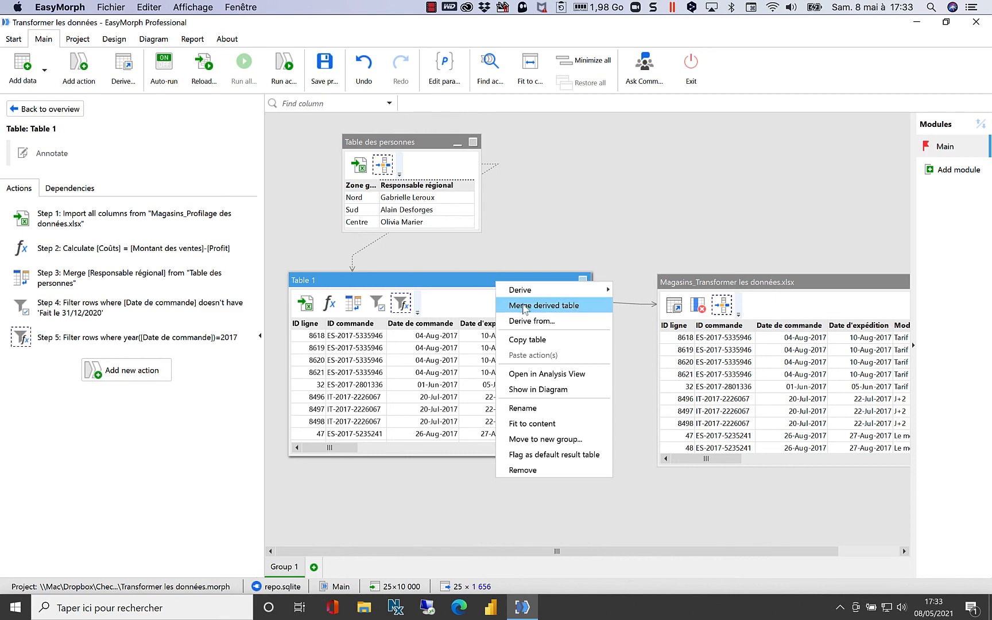
left_click(524, 306)
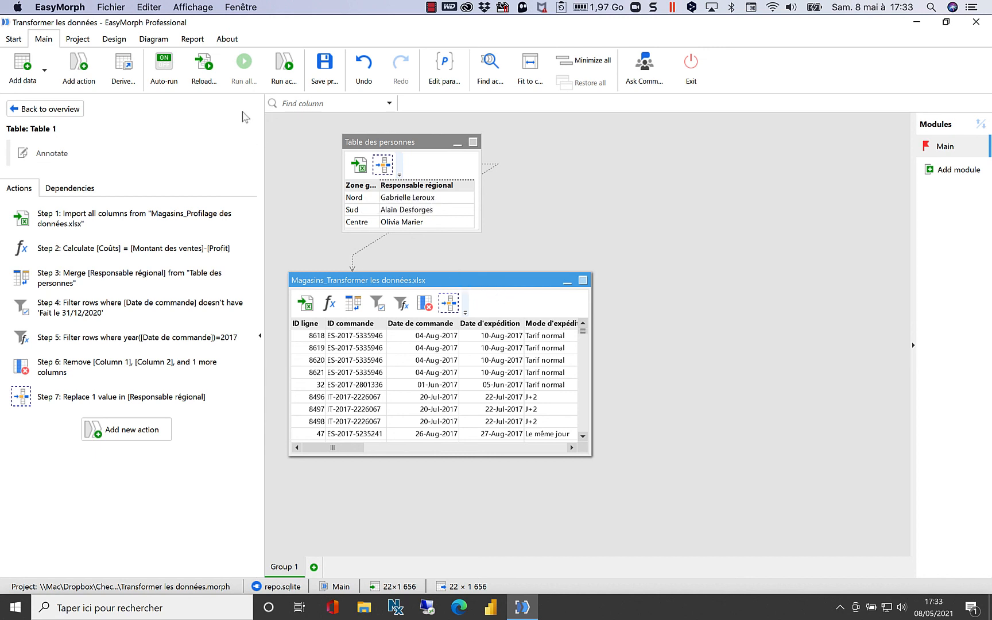
Step: Turn off automatic running and discard the result of the Magasins table's Excel import action
left_click(170, 71)
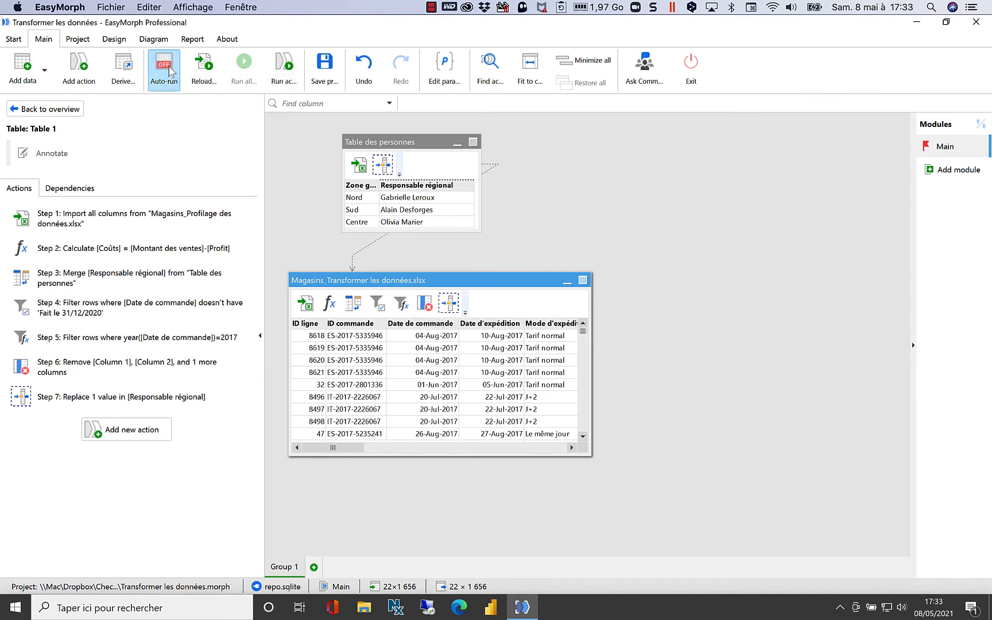
right_click(304, 303)
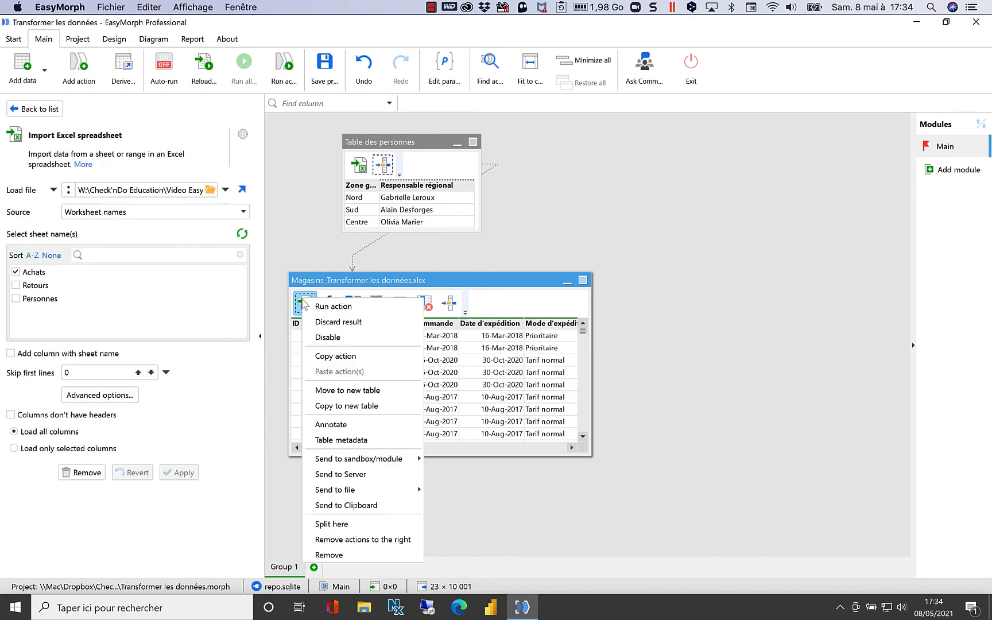
left_click(325, 322)
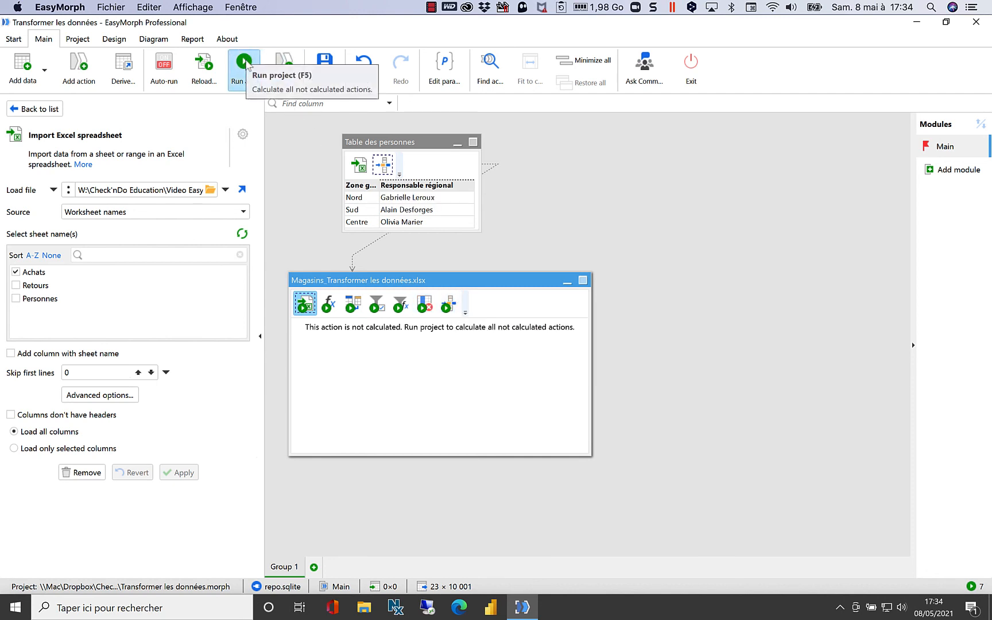
Step: Run the project to recalculate all uncalculated actions, and turn automatic running back on
left_click(245, 63)
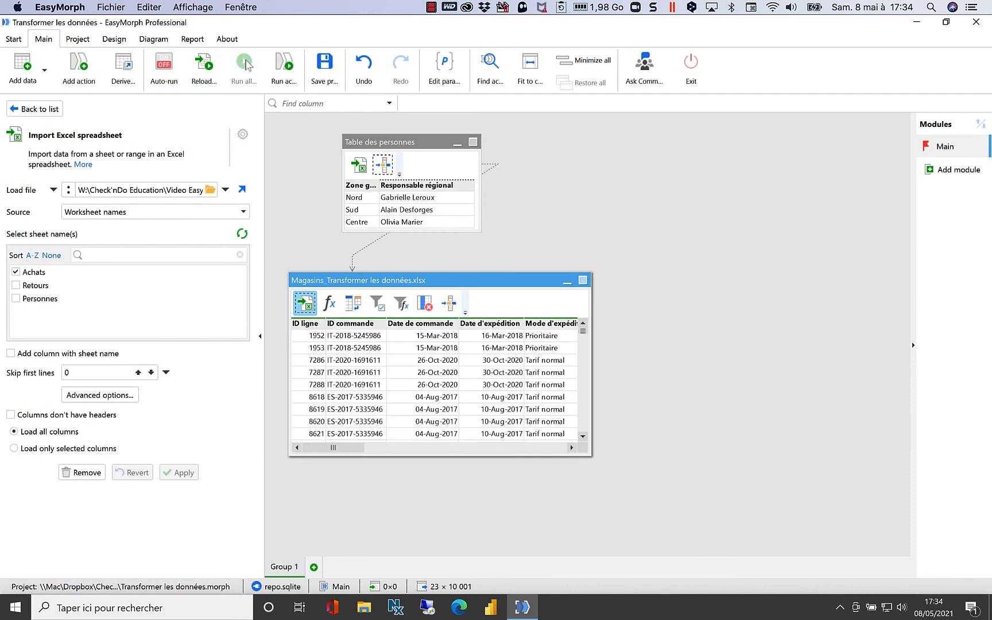
left_click(169, 70)
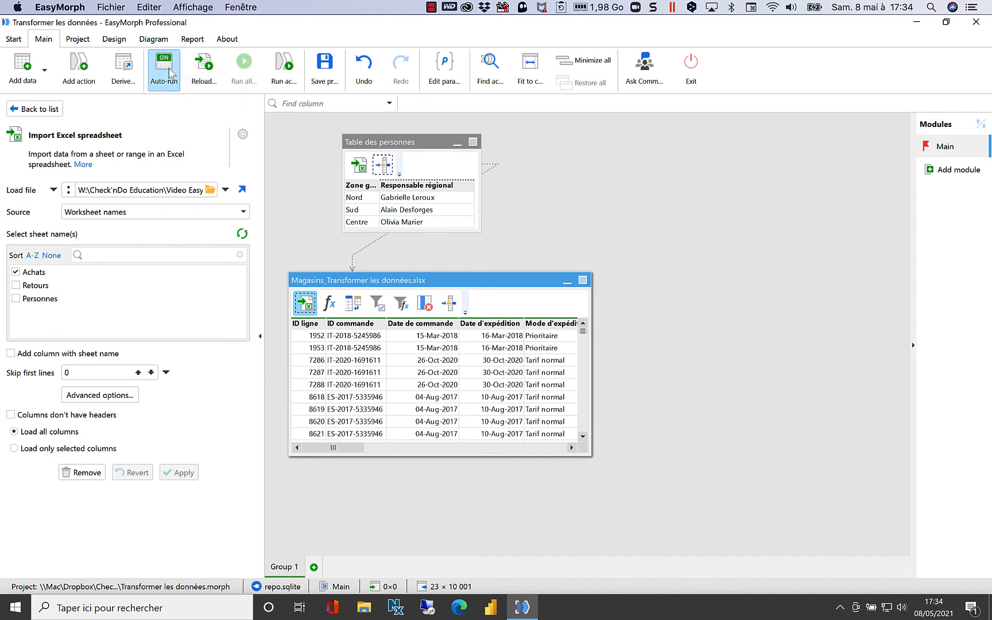